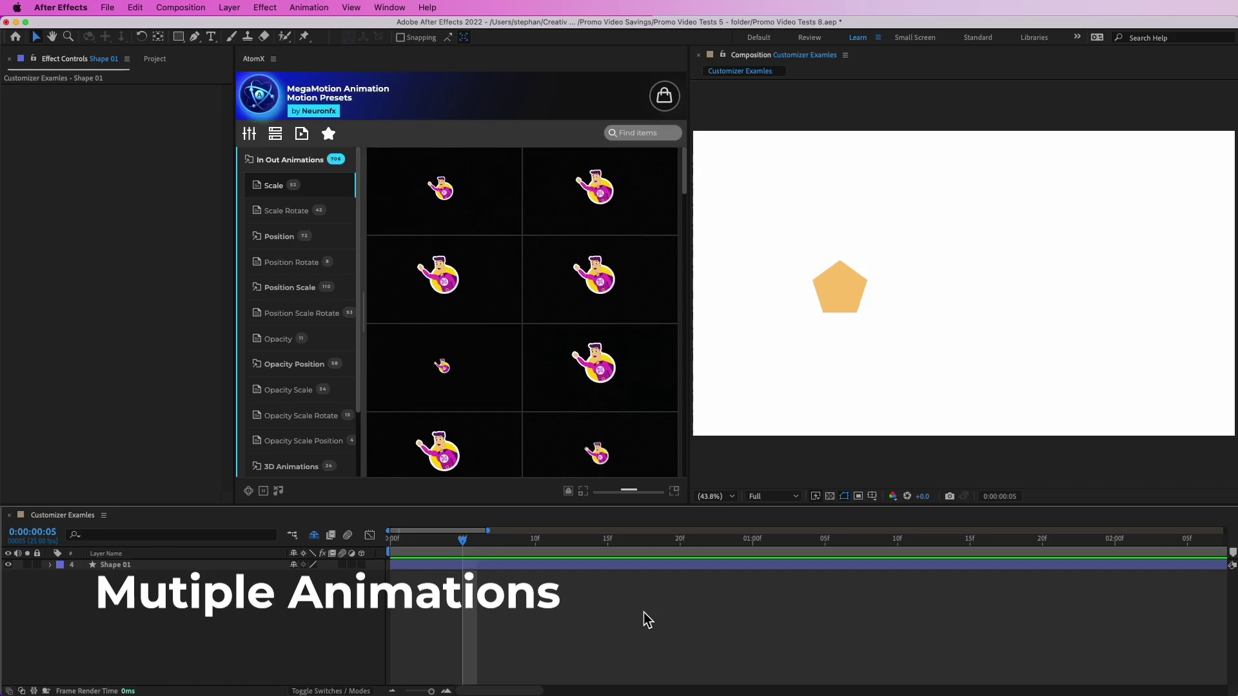
Open the AtomX Customizer and pick the pentagon's Shape 01 layer in the timeline.
{"action": "mouse_move", "coordinate": [444, 454]}
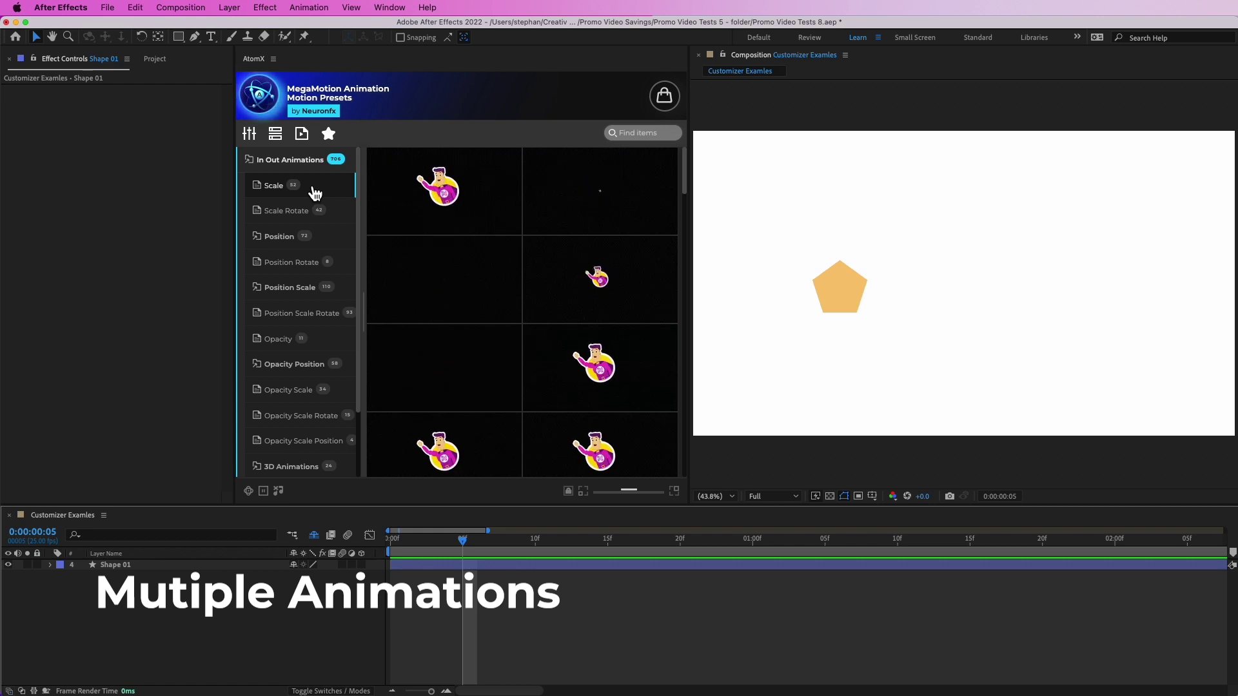
{"action": "left_click", "coordinate": [253, 139]}
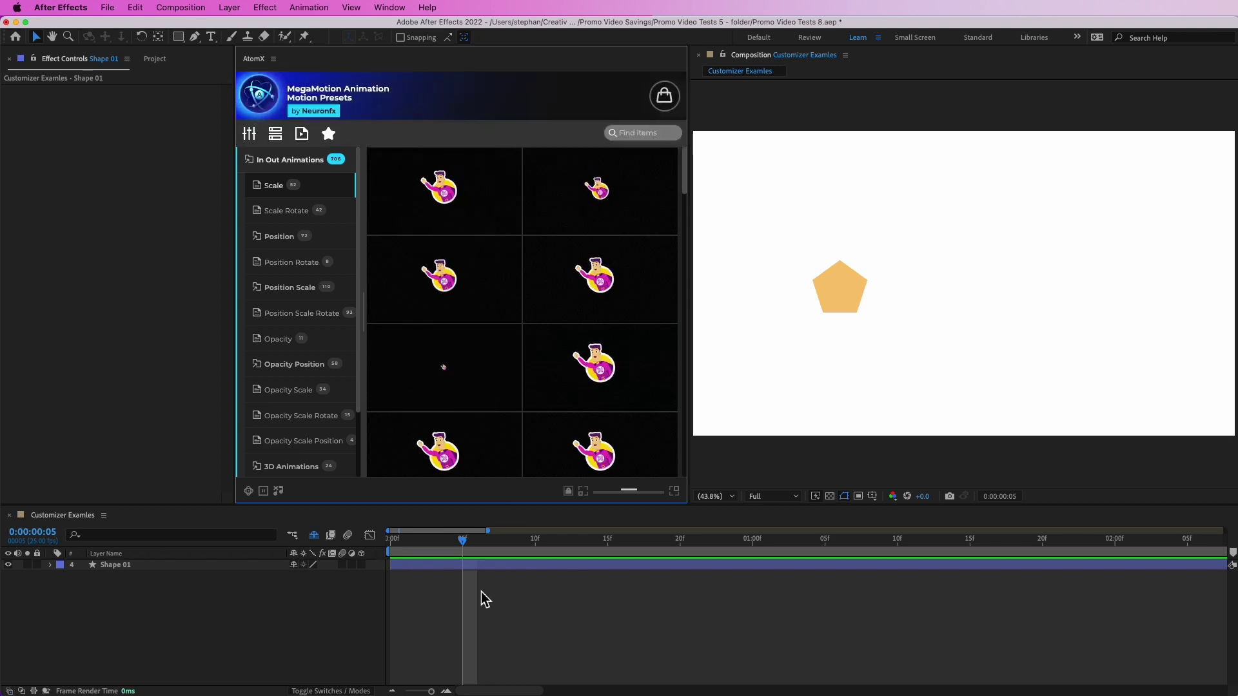
{"action": "left_click", "coordinate": [467, 566]}
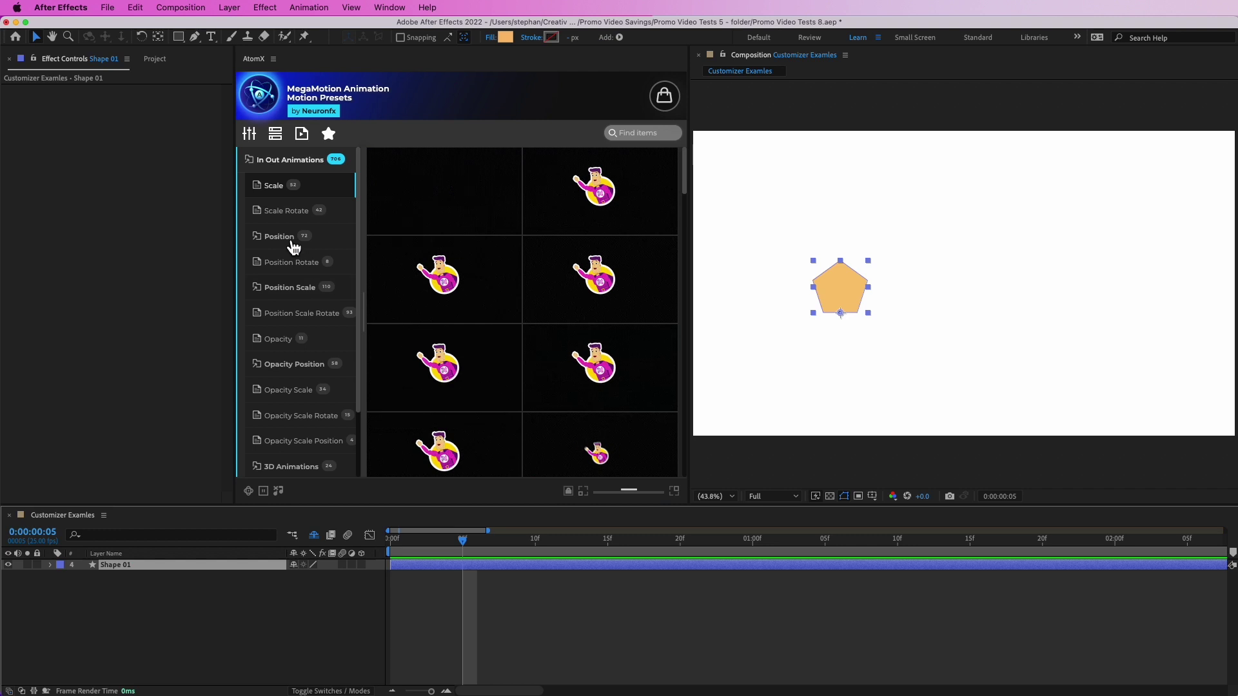
Apply Scale_Linear to Shape 01 as an IN+OUT animation, then zoom the timeline out.
{"action": "left_click", "coordinate": [248, 138]}
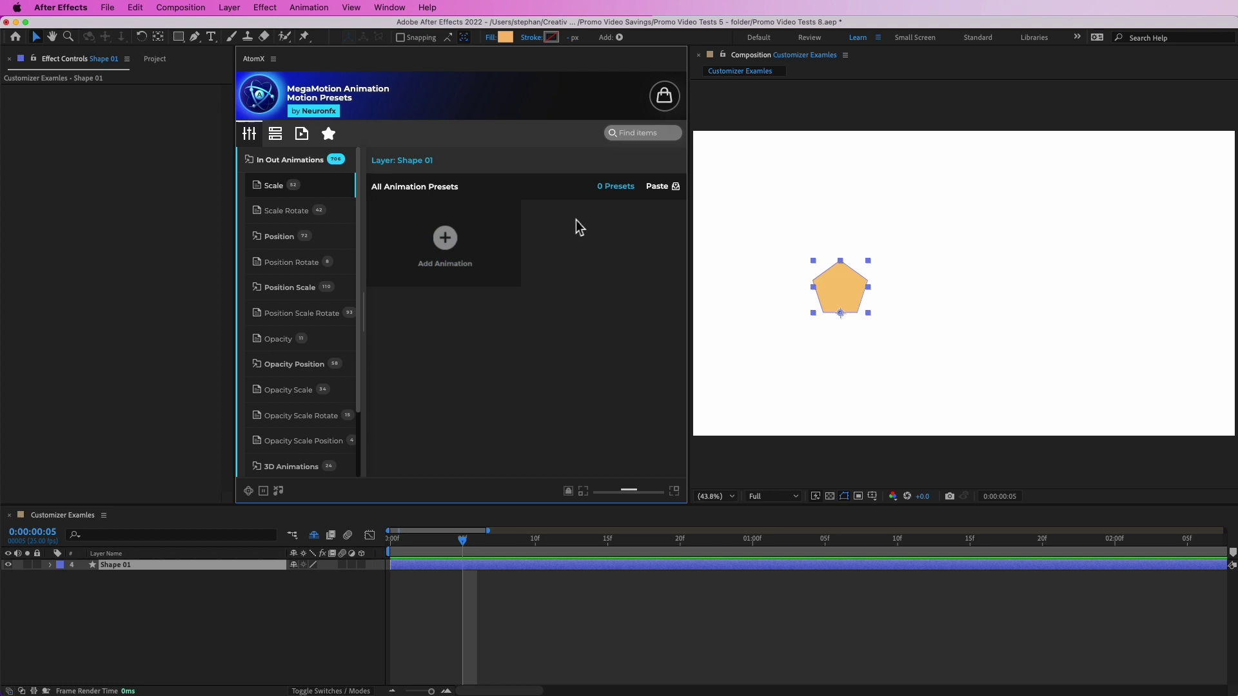
{"action": "left_click", "coordinate": [472, 251]}
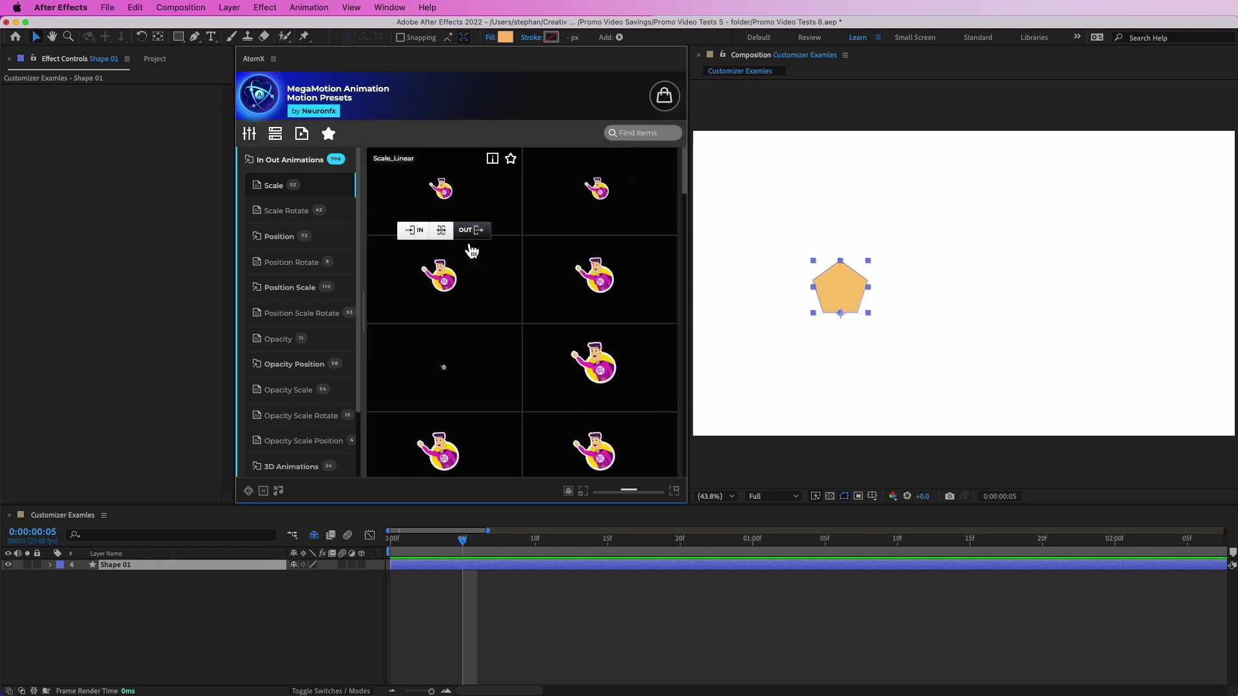
{"action": "mouse_move", "coordinate": [418, 221]}
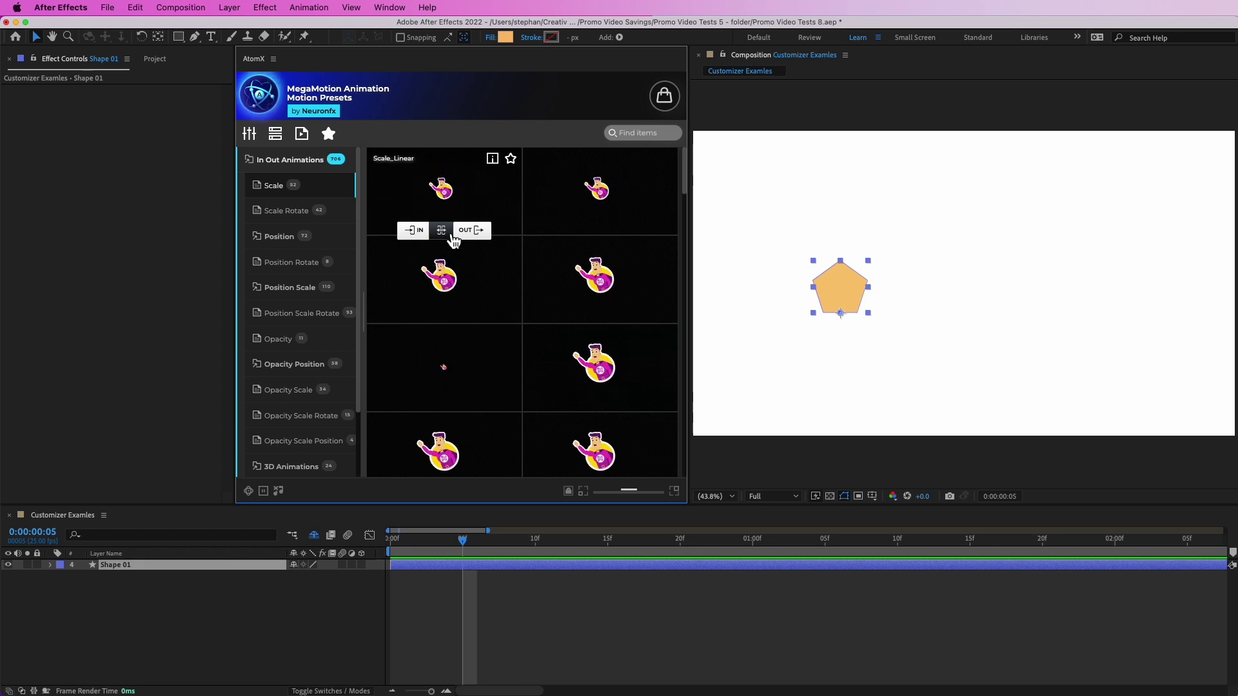
{"action": "left_click", "coordinate": [451, 239]}
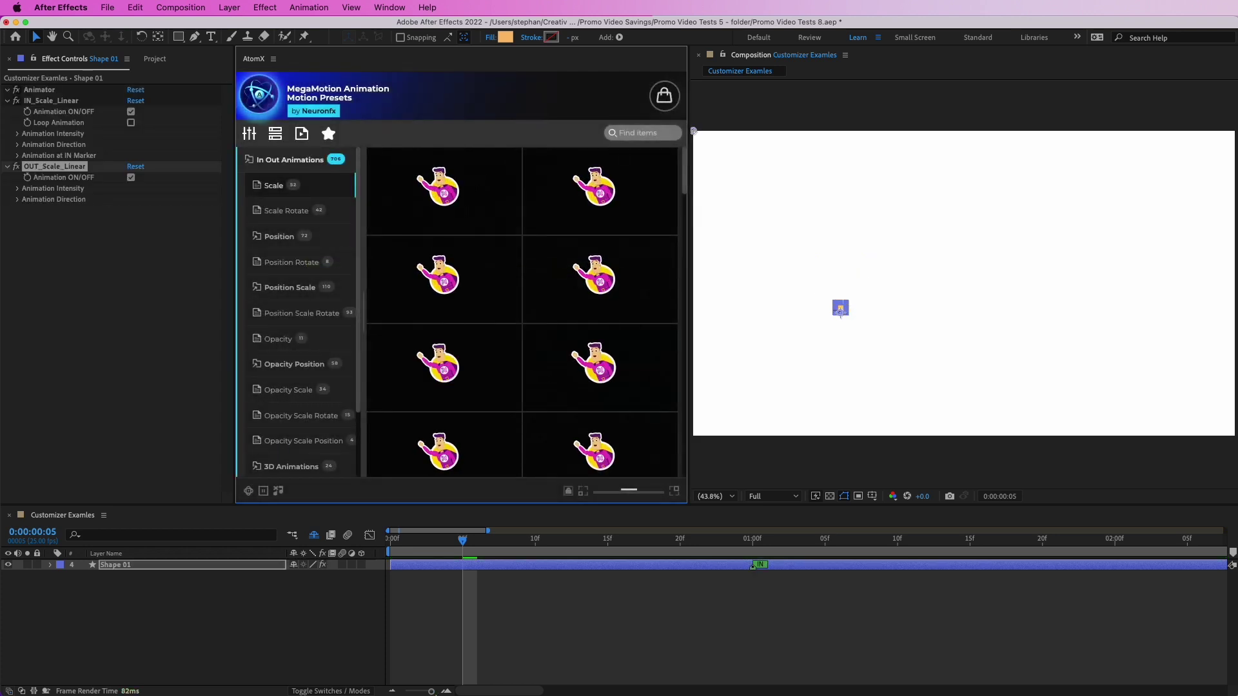
{"action": "left_click_drag", "start_coordinate": [432, 692], "coordinate": [426, 692]}
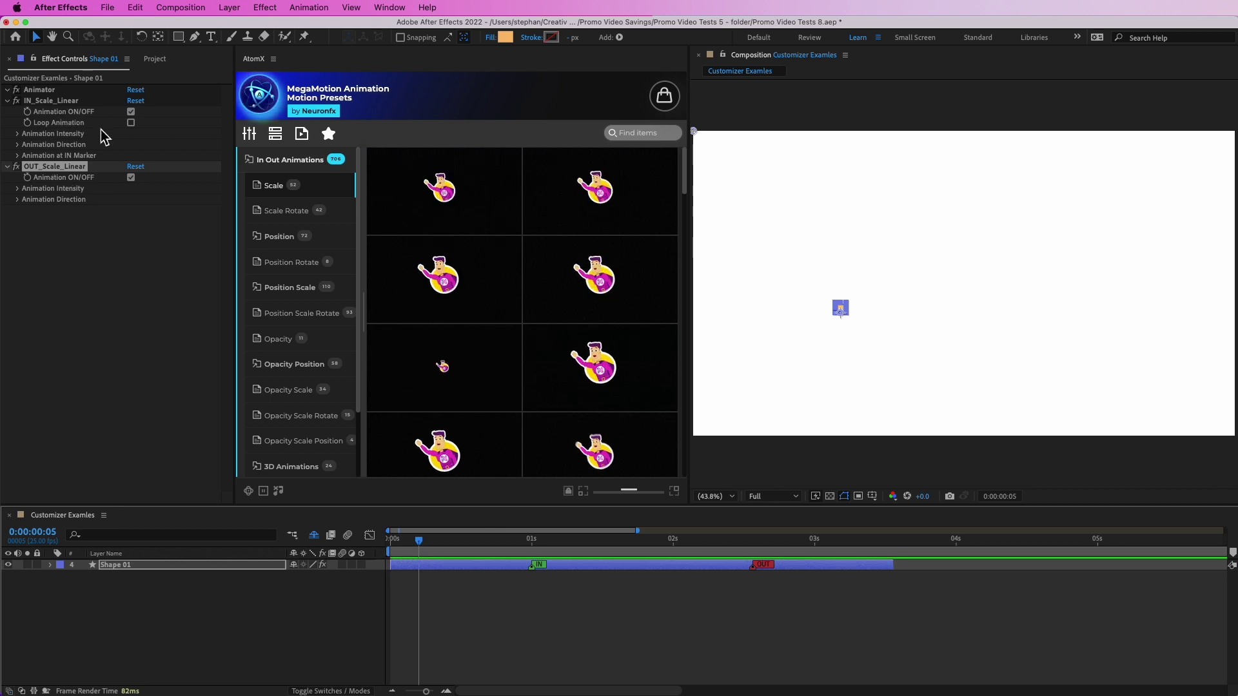
Add Position_Linear_Top from the Position category as IN+OUT and review the four presets.
{"action": "left_click", "coordinate": [249, 134]}
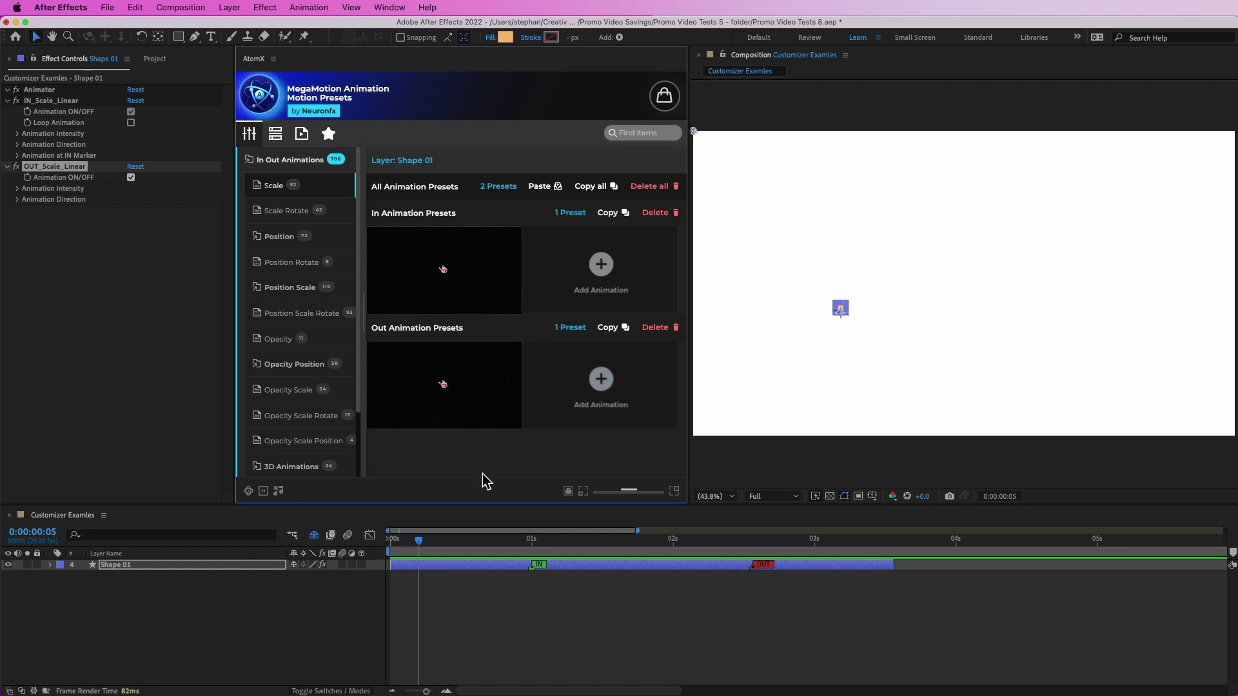
{"action": "left_click", "coordinate": [603, 285]}
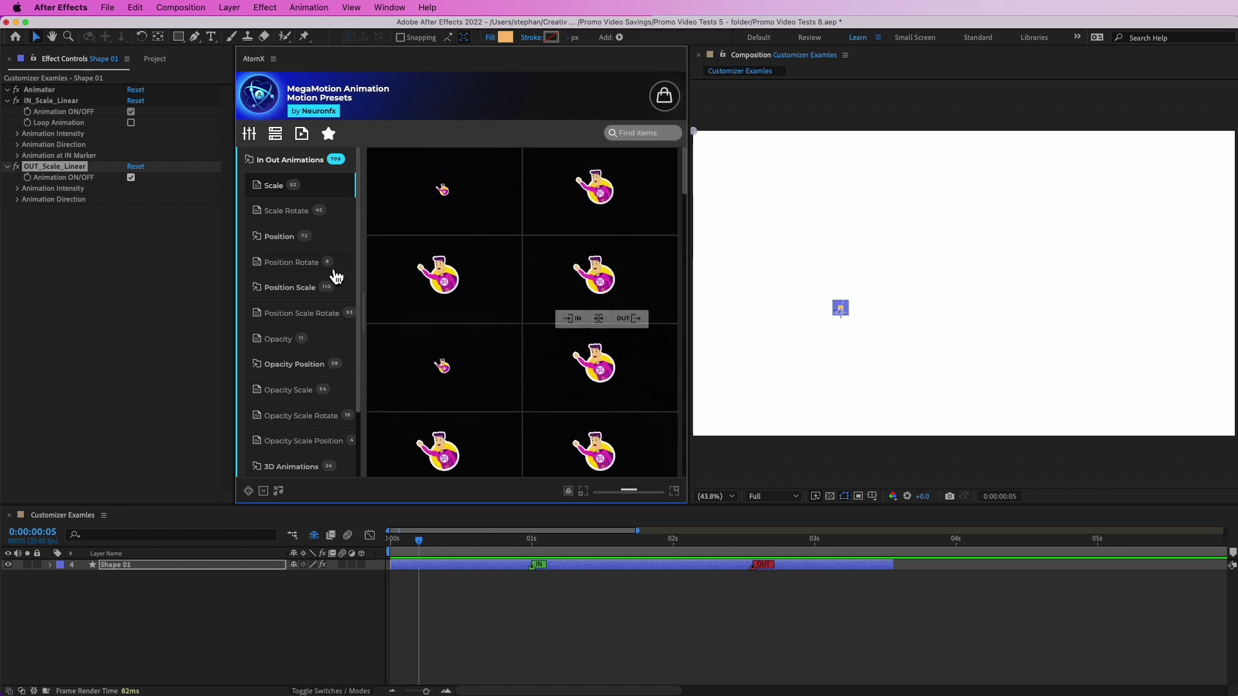
{"action": "left_click", "coordinate": [292, 245]}
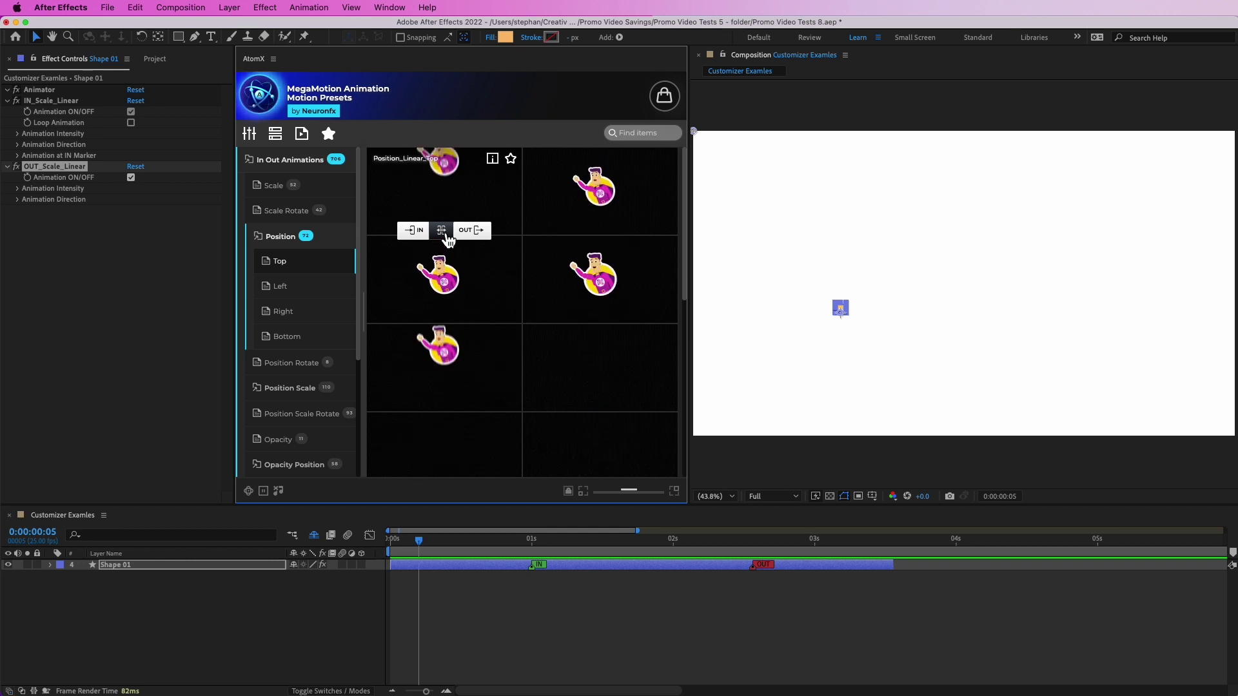
{"action": "left_click", "coordinate": [442, 232]}
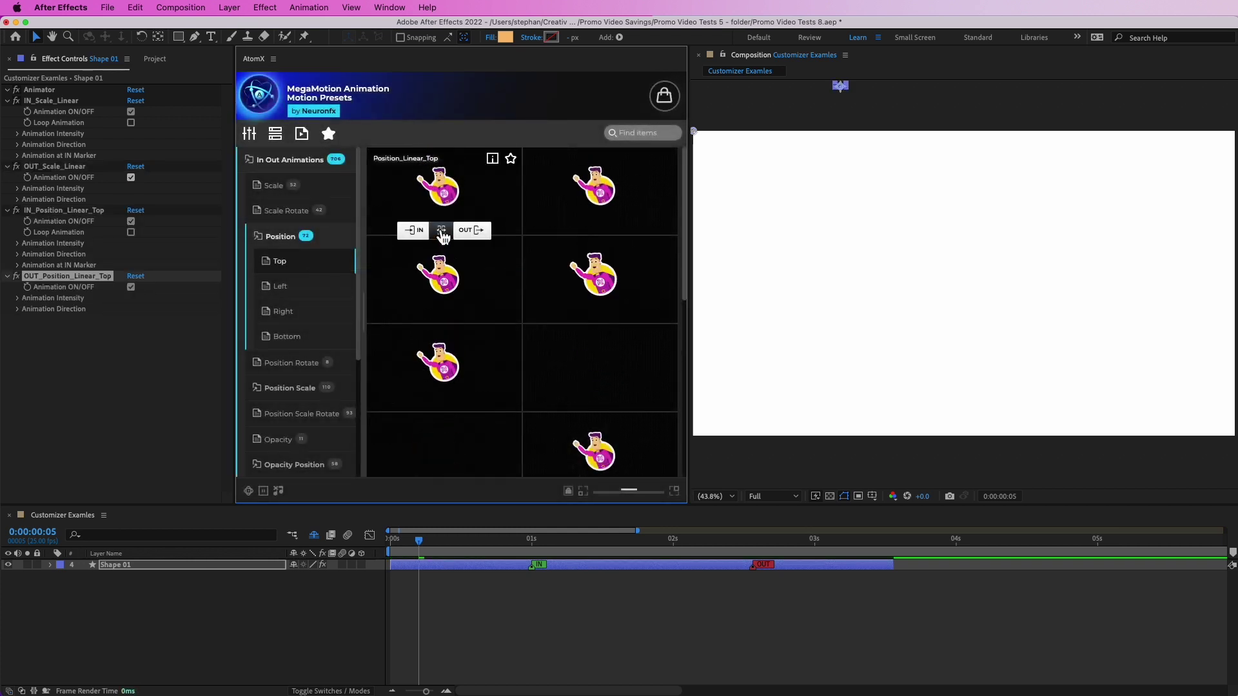
{"action": "left_click", "coordinate": [250, 134]}
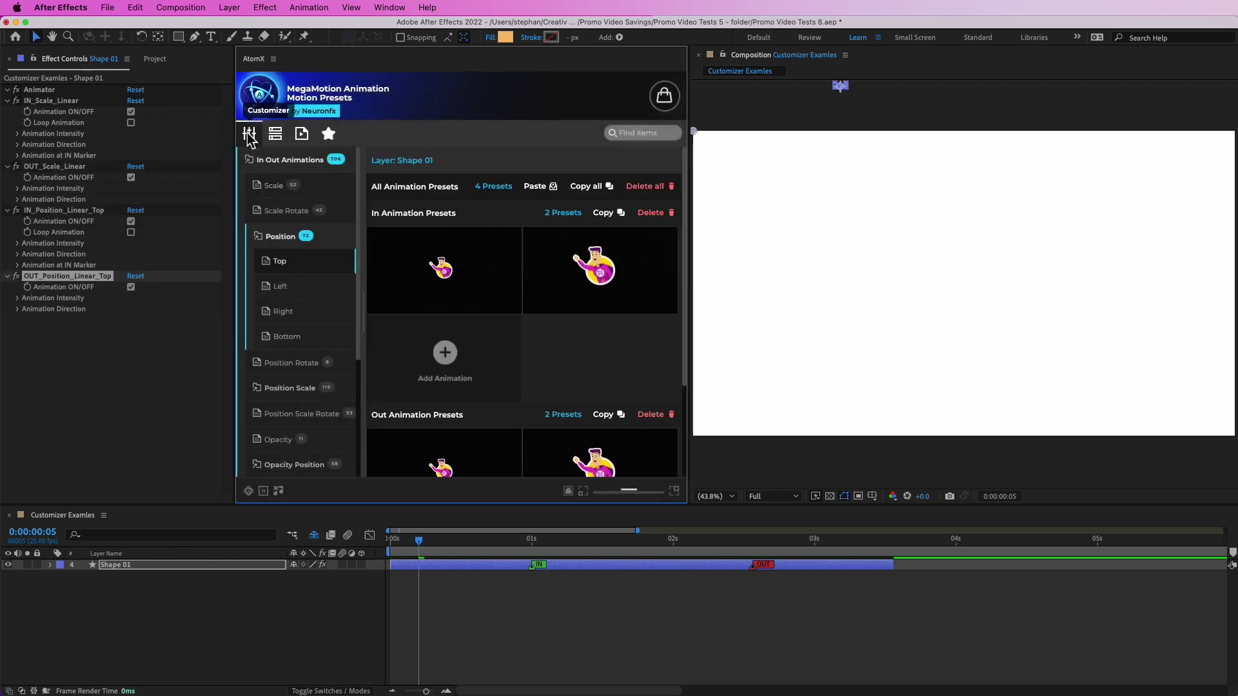
{"action": "left_click_drag", "start_coordinate": [686, 332], "coordinate": [686, 348]}
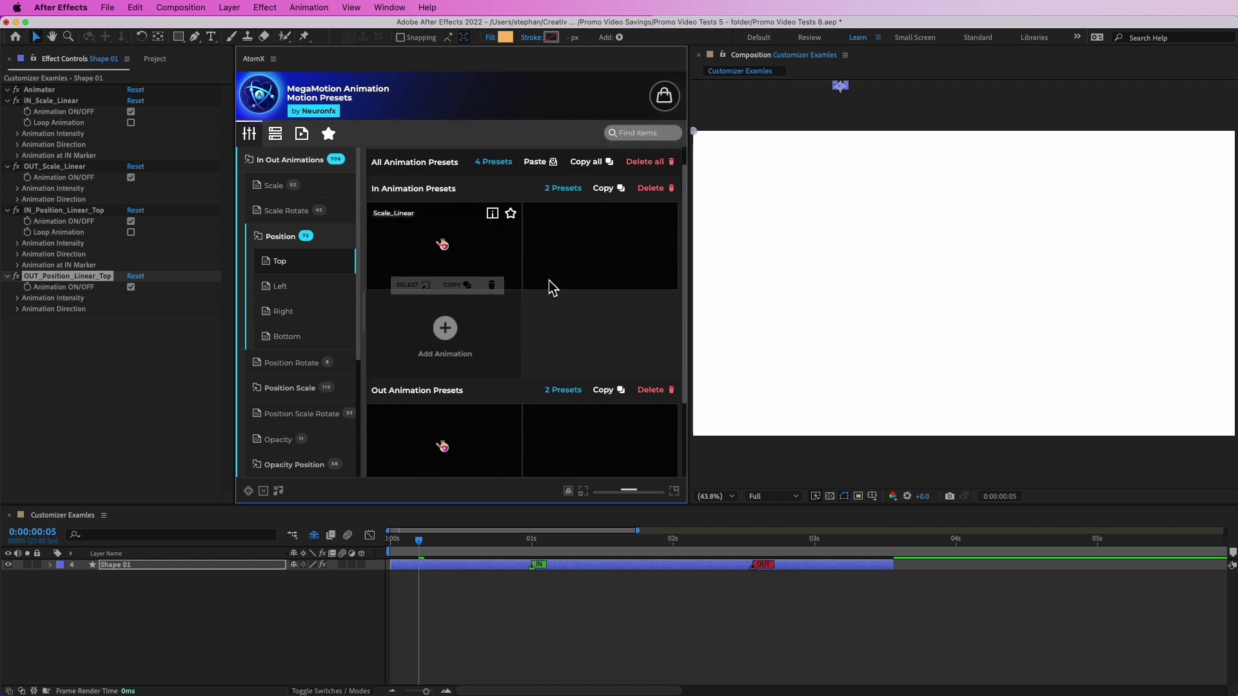
{"action": "left_click_drag", "start_coordinate": [686, 350], "coordinate": [679, 405]}
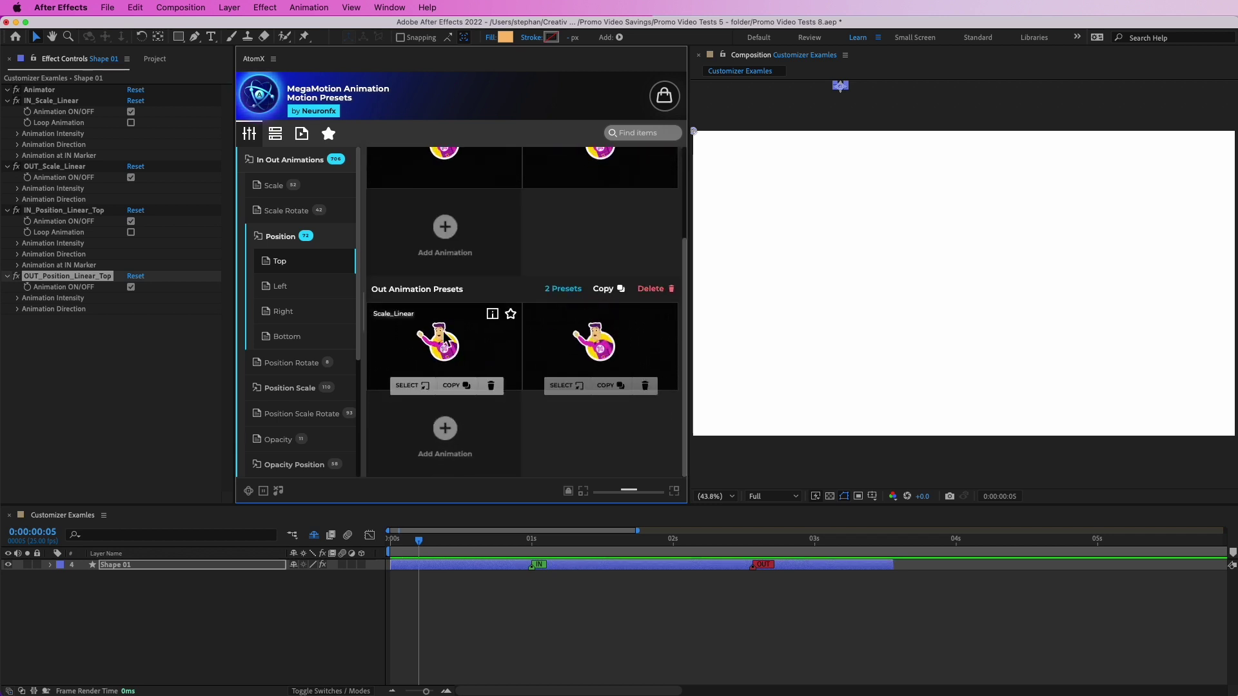
{"action": "left_click_drag", "start_coordinate": [415, 548], "coordinate": [612, 576]}
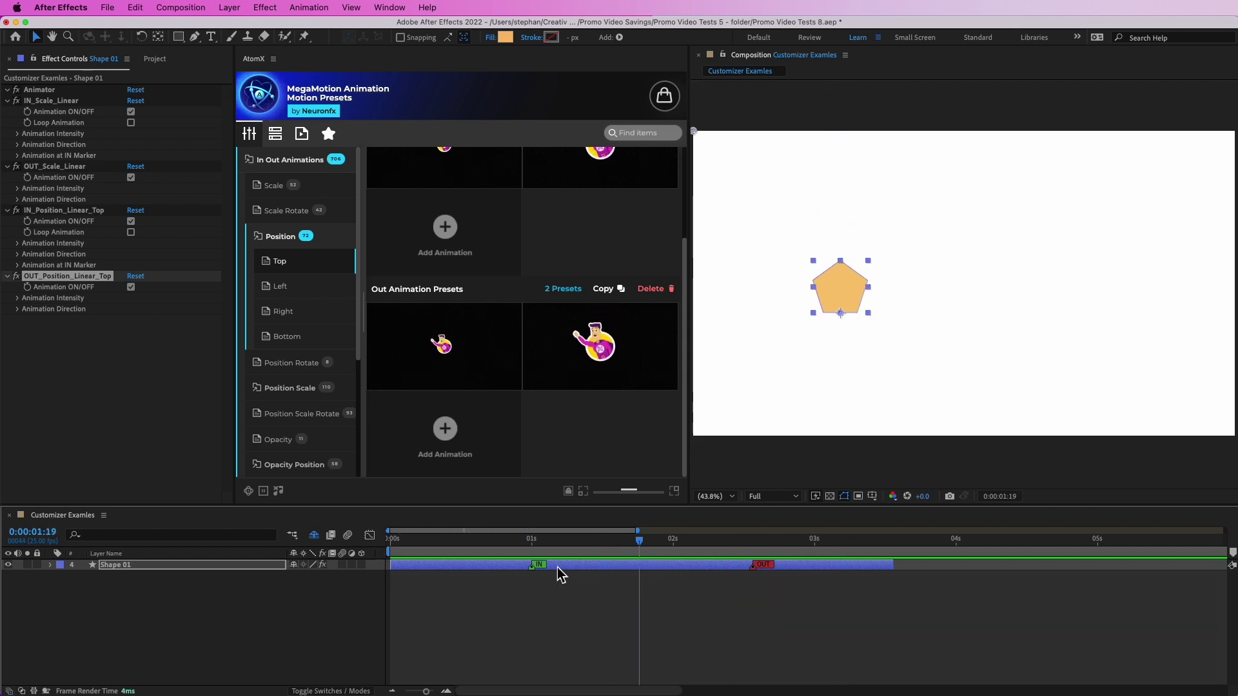
Apply the Loop_Rotate_CW_Linear and Loop_Scale_Oscillate middle presets to Shape 01 and scrub back.
{"action": "left_click", "coordinate": [277, 165]}
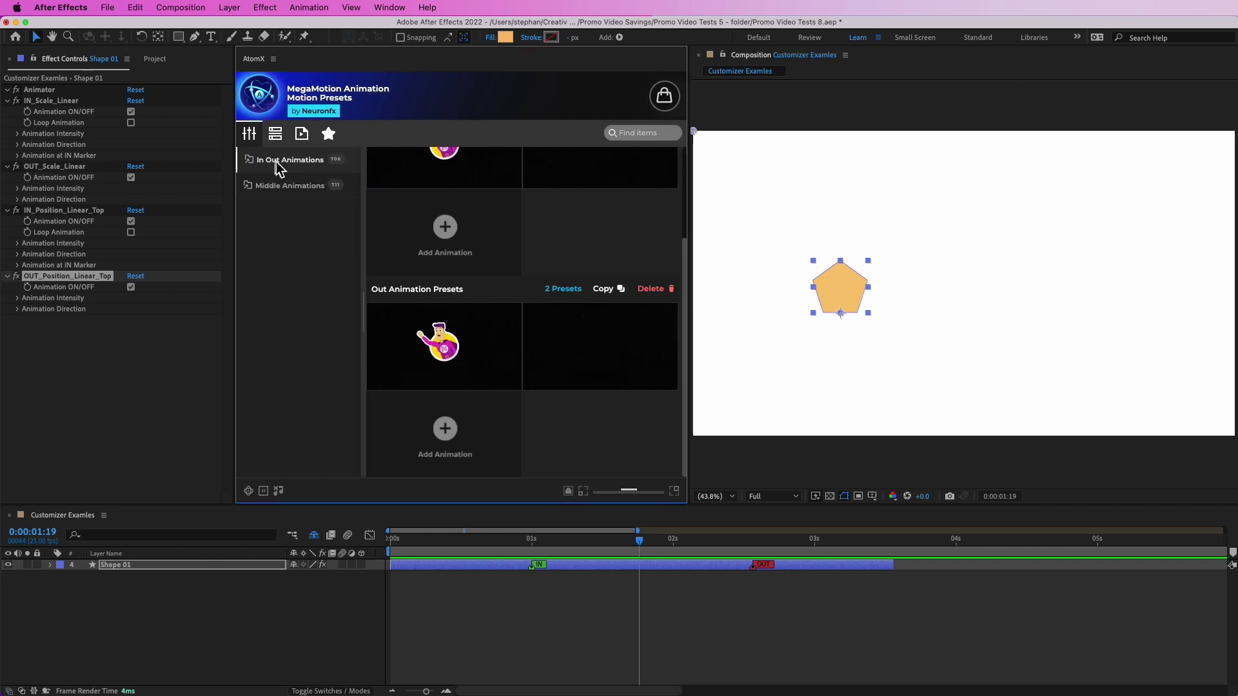
{"action": "left_click", "coordinate": [286, 186]}
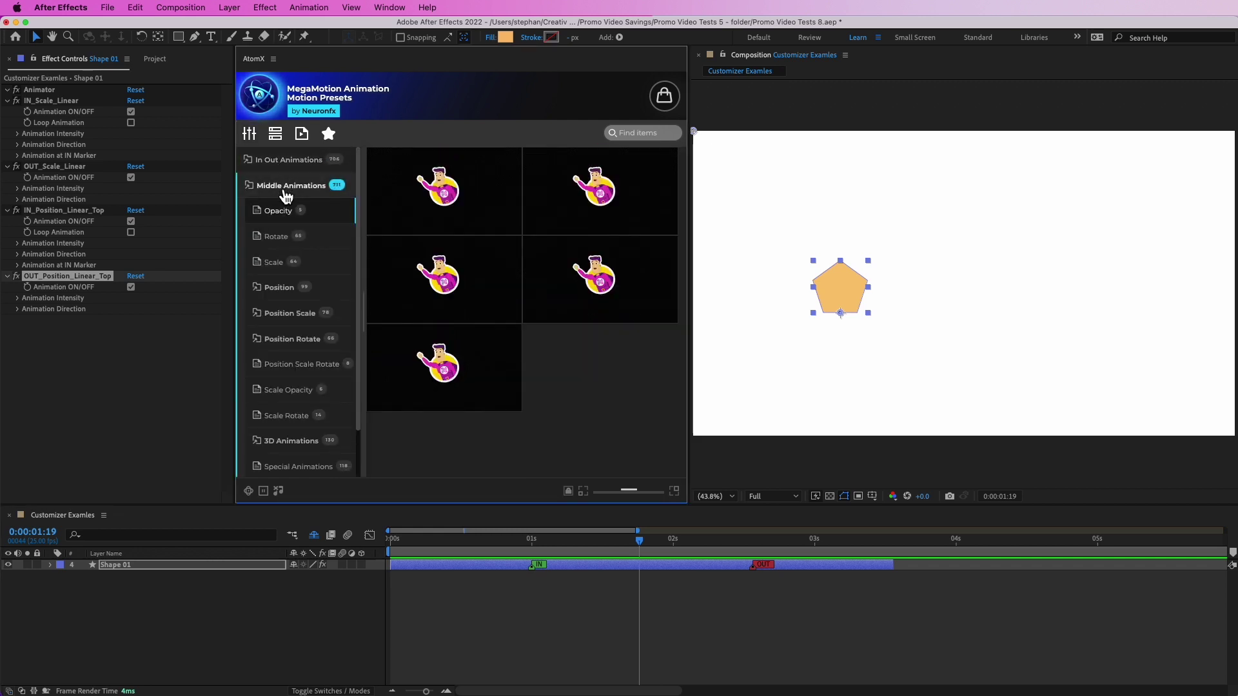
{"action": "left_click", "coordinate": [278, 245]}
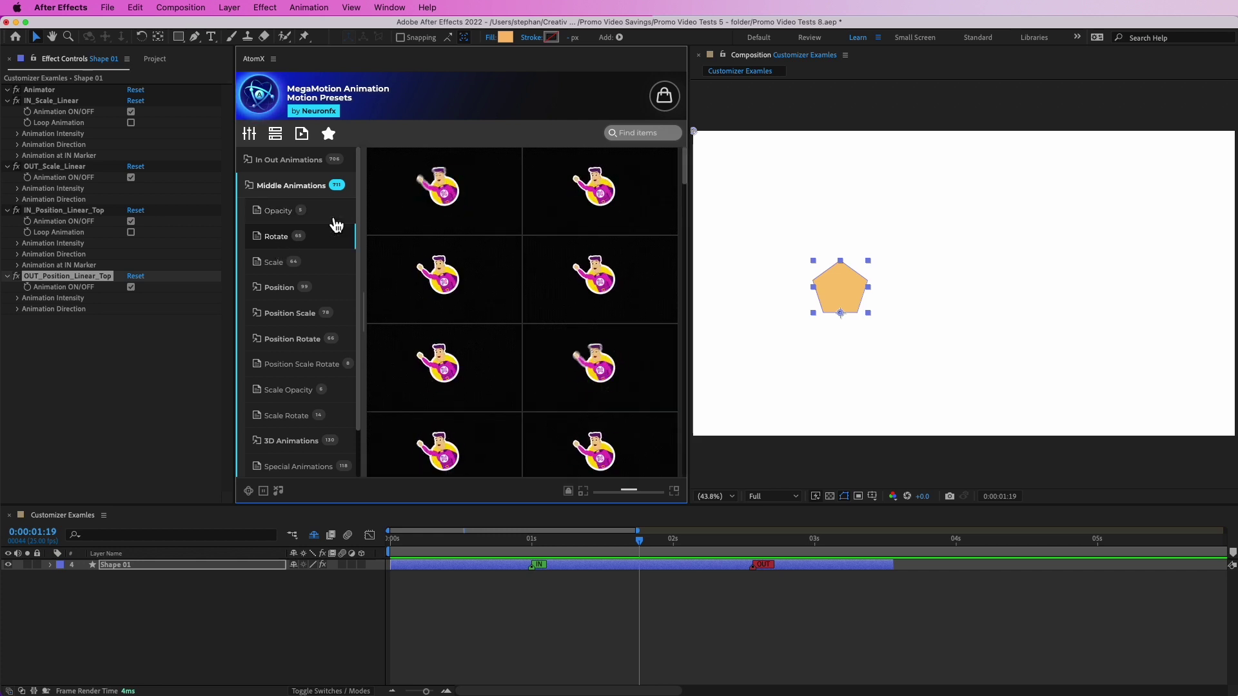
{"action": "mouse_move", "coordinate": [431, 169]}
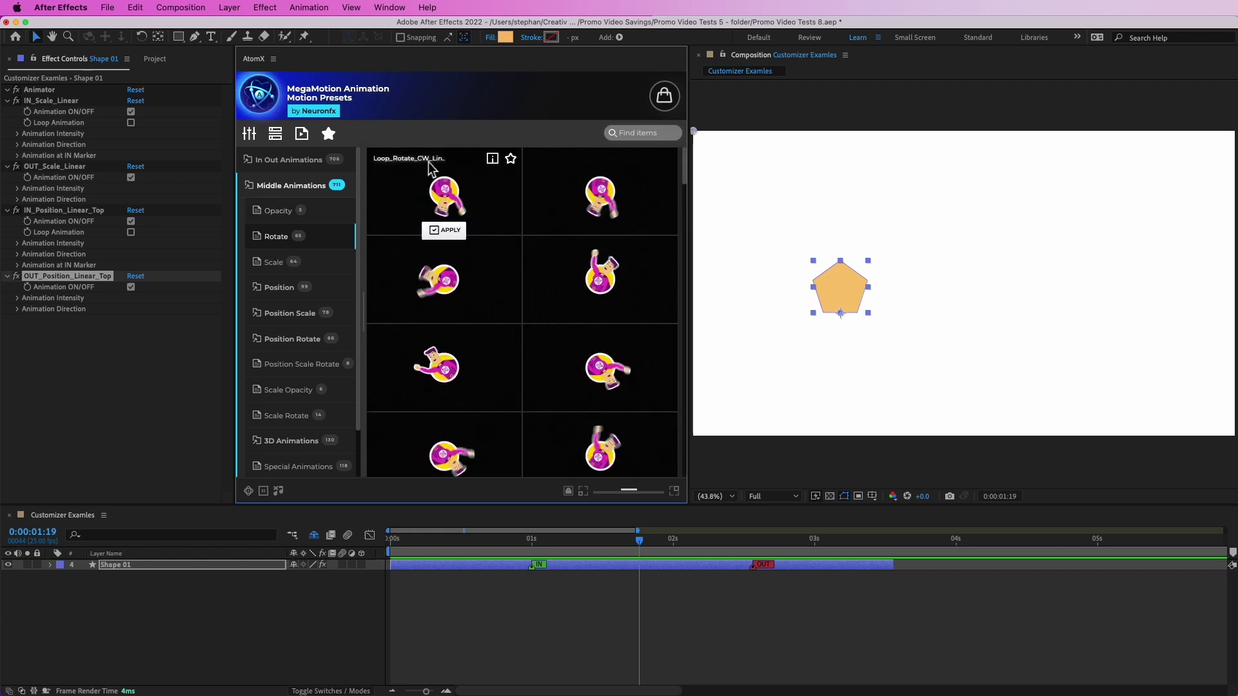
{"action": "left_click", "coordinate": [450, 236]}
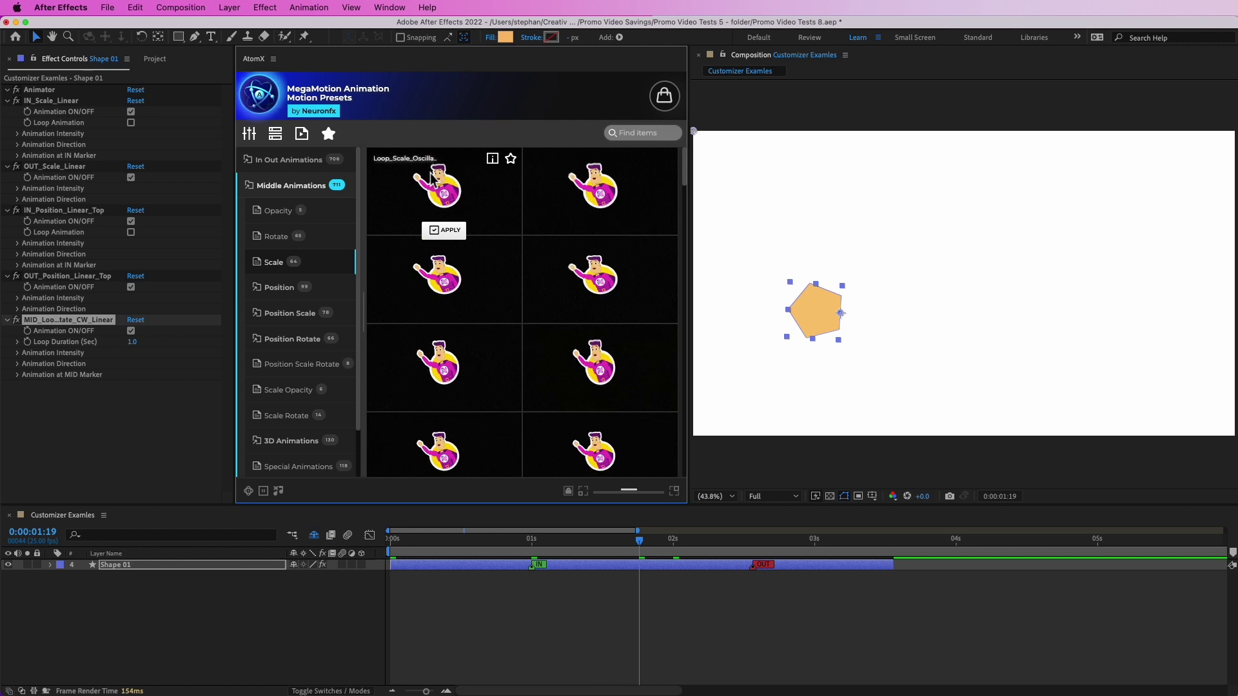
{"action": "left_click", "coordinate": [449, 232]}
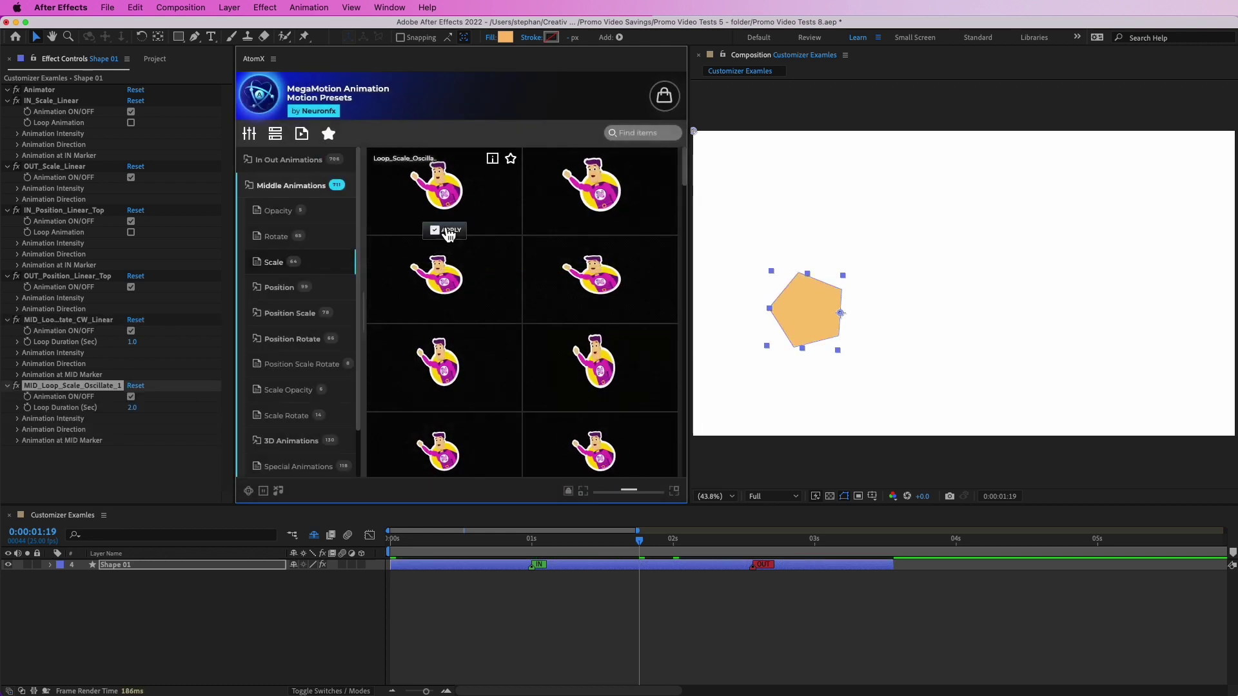
{"action": "left_click", "coordinate": [270, 187]}
{"action": "left_click_drag", "start_coordinate": [534, 539], "coordinate": [451, 545]}
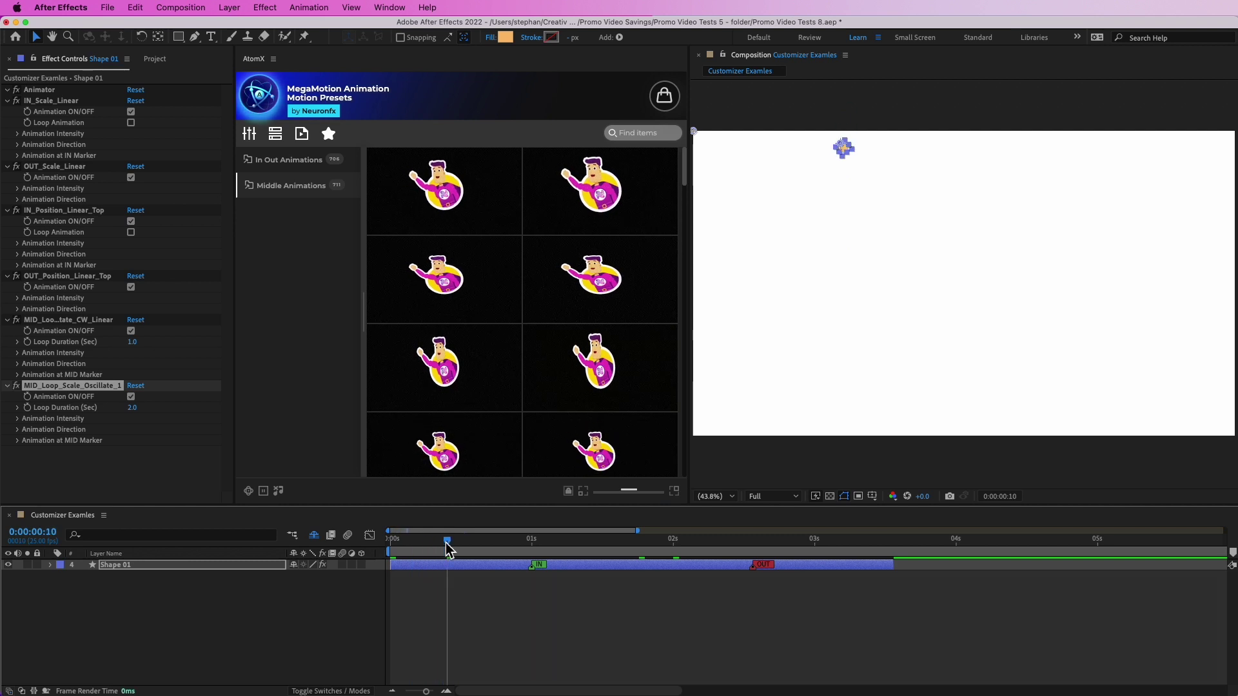
{"action": "left_click_drag", "start_coordinate": [413, 548], "coordinate": [559, 554]}
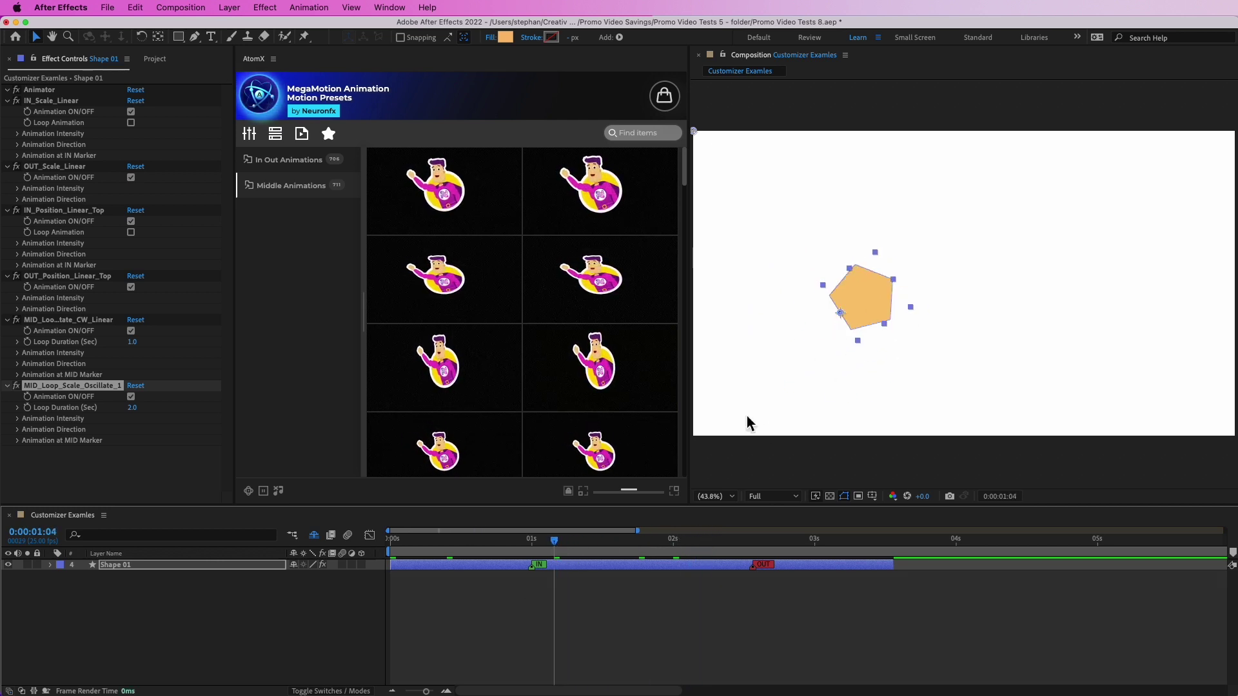
{"action": "left_click", "coordinate": [305, 639]}
{"action": "key", "text": "space"}
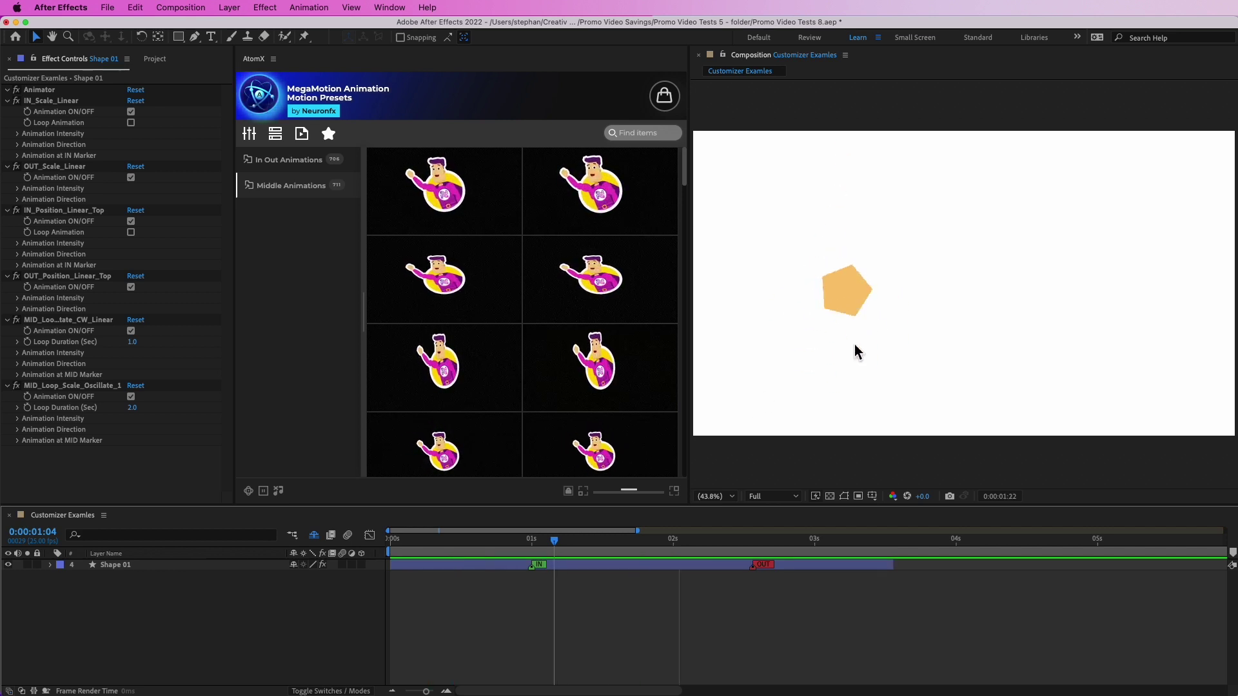
{"action": "left_click", "coordinate": [653, 540]}
{"action": "mouse_move", "coordinate": [659, 547]}
{"action": "left_mouse_down"}
{"action": "mouse_move", "coordinate": [845, 539]}
{"action": "mouse_move", "coordinate": [655, 551]}
{"action": "left_mouse_up"}
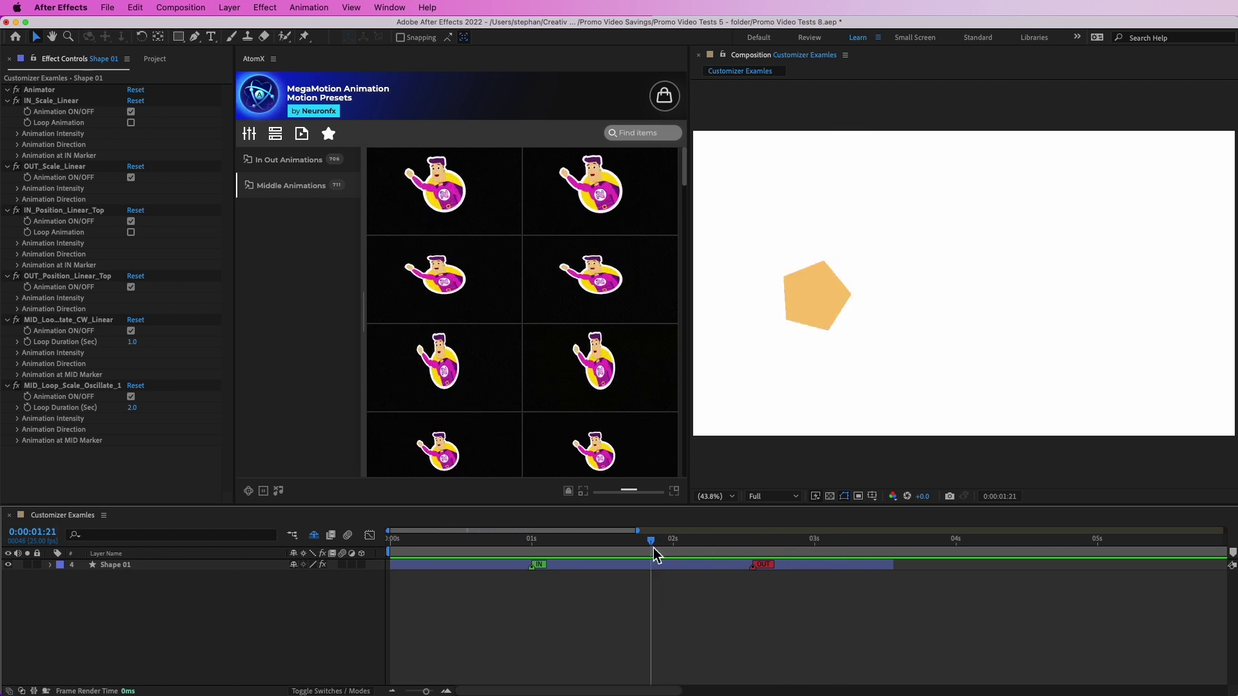
Show the AtomX Customizer preset list for the selected Shape 01 layer.
{"action": "left_click", "coordinate": [249, 134]}
{"action": "left_click", "coordinate": [481, 566]}
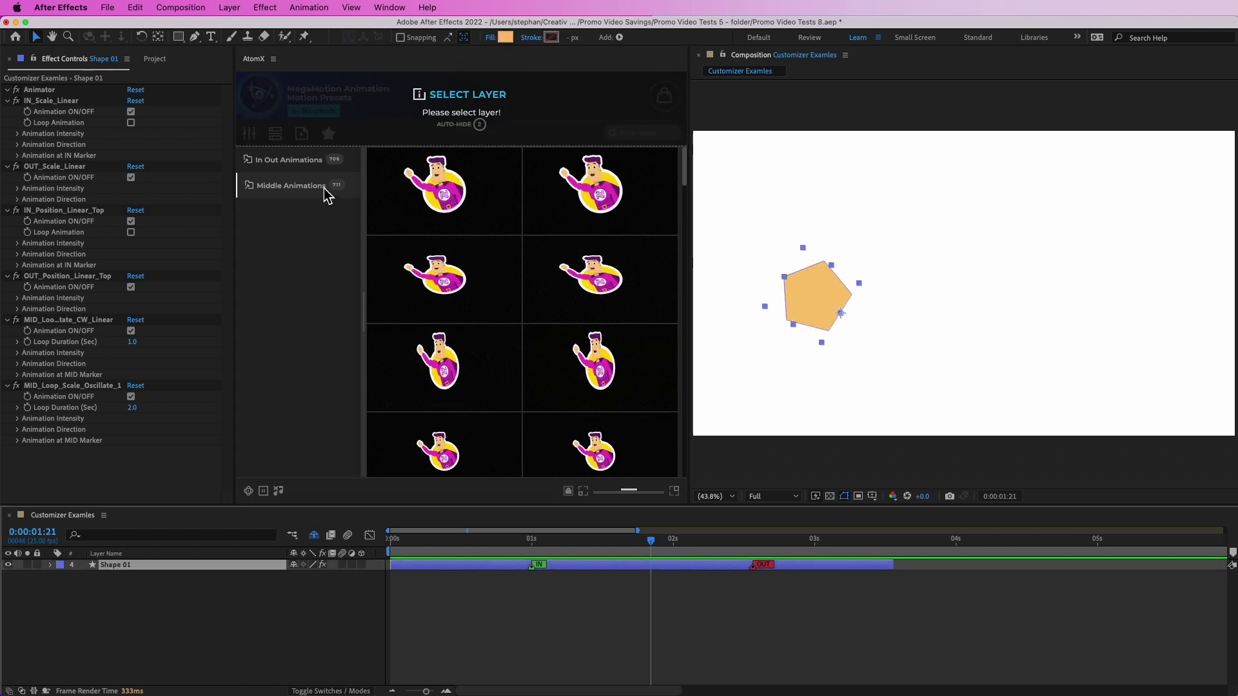
{"action": "left_click", "coordinate": [253, 135]}
{"action": "mouse_move", "coordinate": [563, 282]}
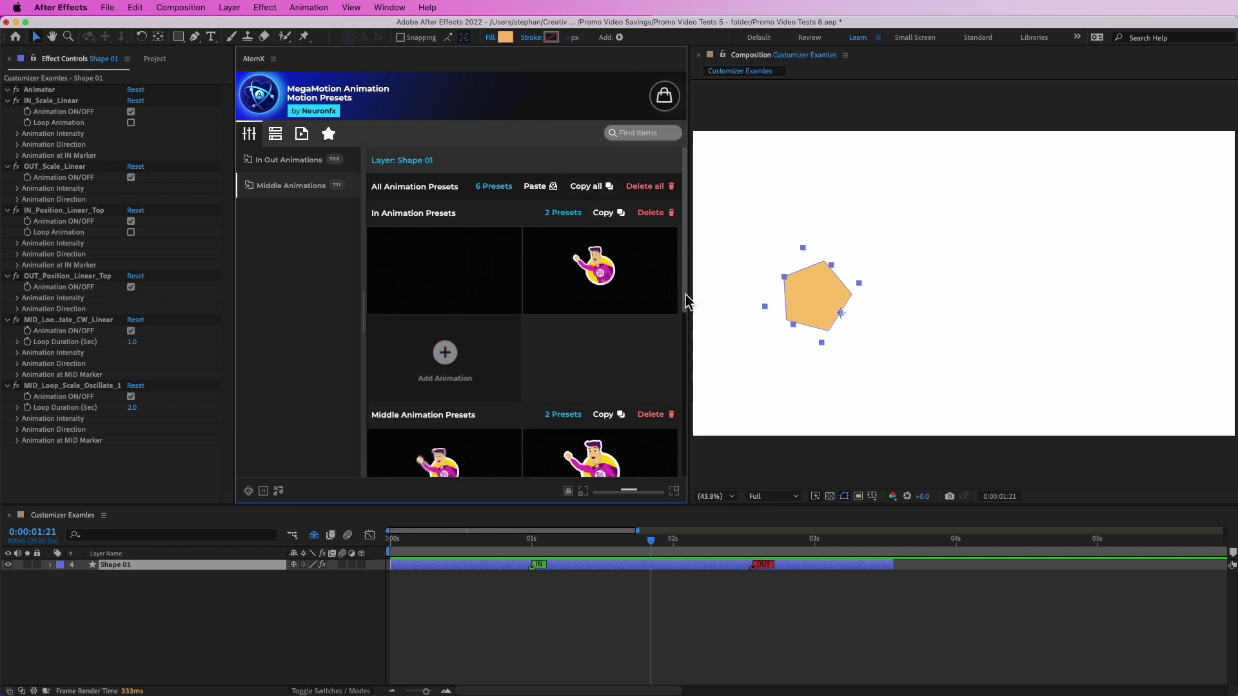
Scroll through Shape 01's In, Middle and Out preset list.
{"action": "left_click_drag", "start_coordinate": [686, 296], "coordinate": [683, 447]}
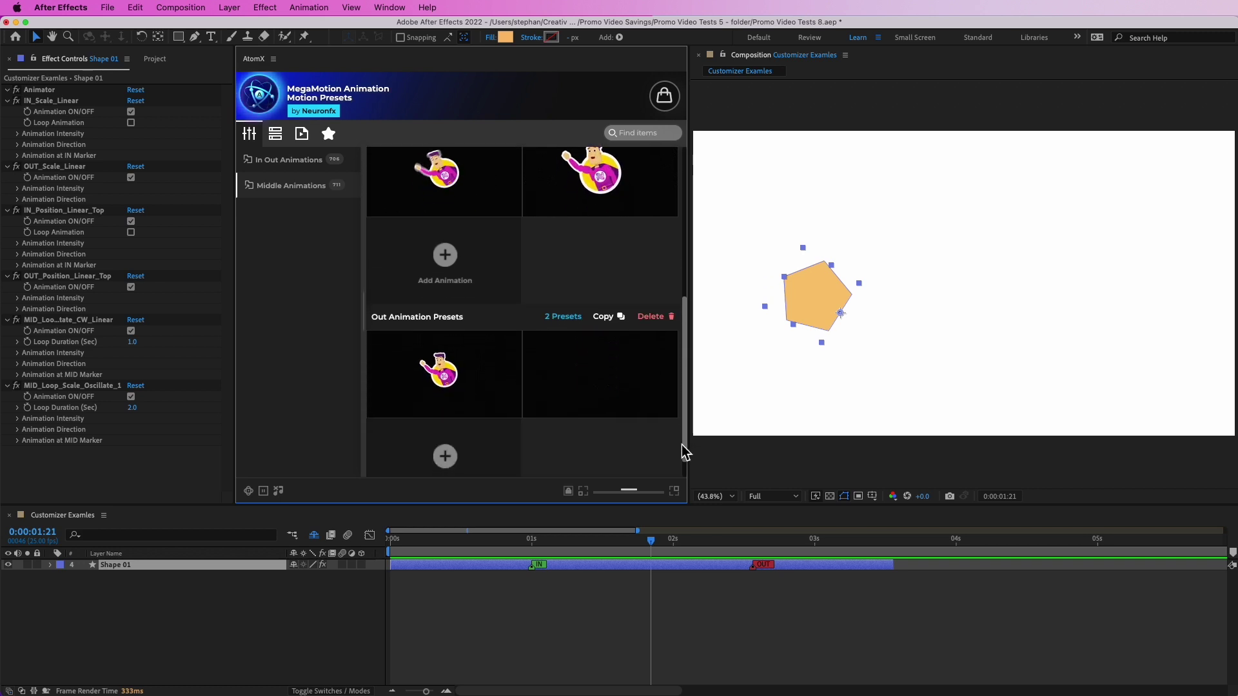
{"action": "mouse_move", "coordinate": [453, 389]}
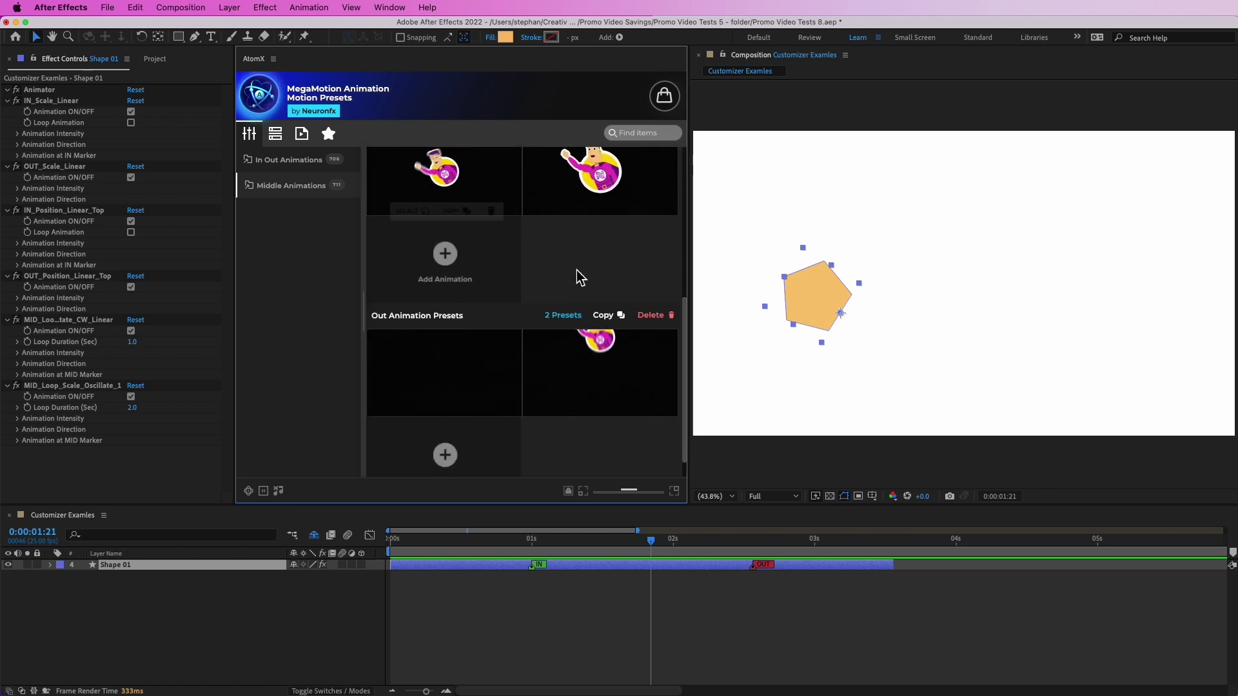
{"action": "scroll", "coordinate": [594, 300], "scroll_direction": "up", "scroll_amount": 3}
{"action": "scroll", "coordinate": [597, 311], "scroll_direction": "down", "scroll_amount": 3}
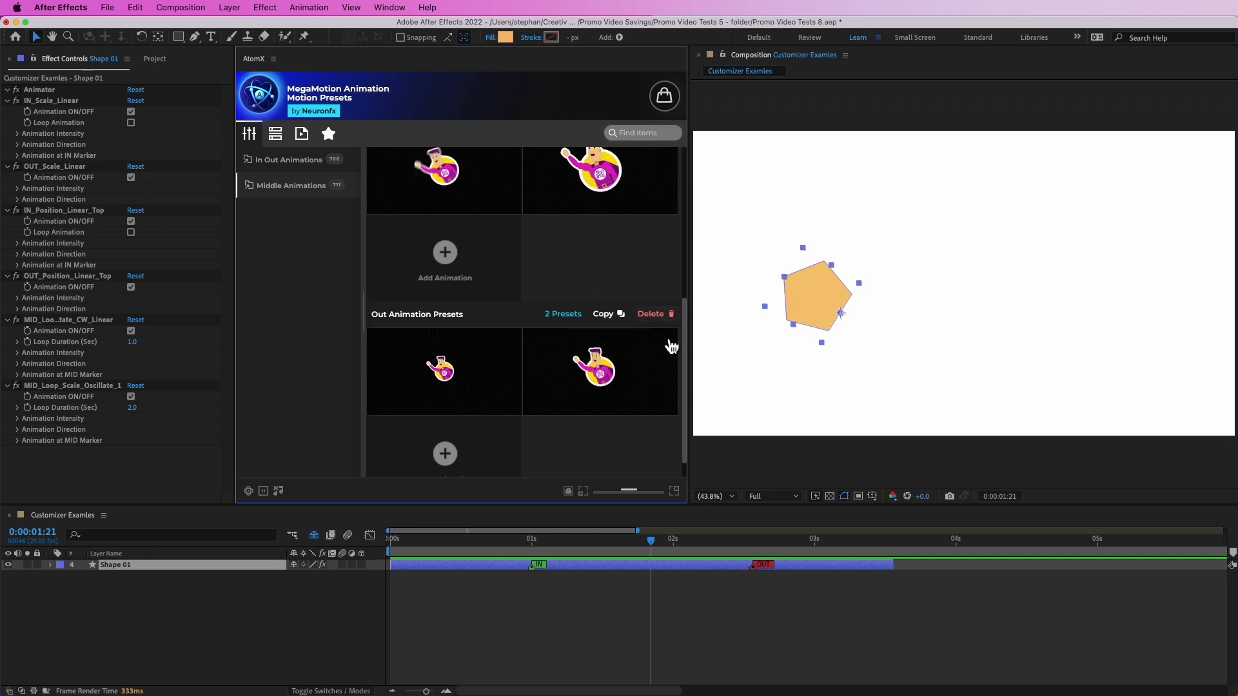
{"action": "scroll", "coordinate": [685, 303], "scroll_direction": "up", "scroll_amount": 3}
{"action": "scroll", "coordinate": [684, 303], "scroll_direction": "up", "scroll_amount": 3}
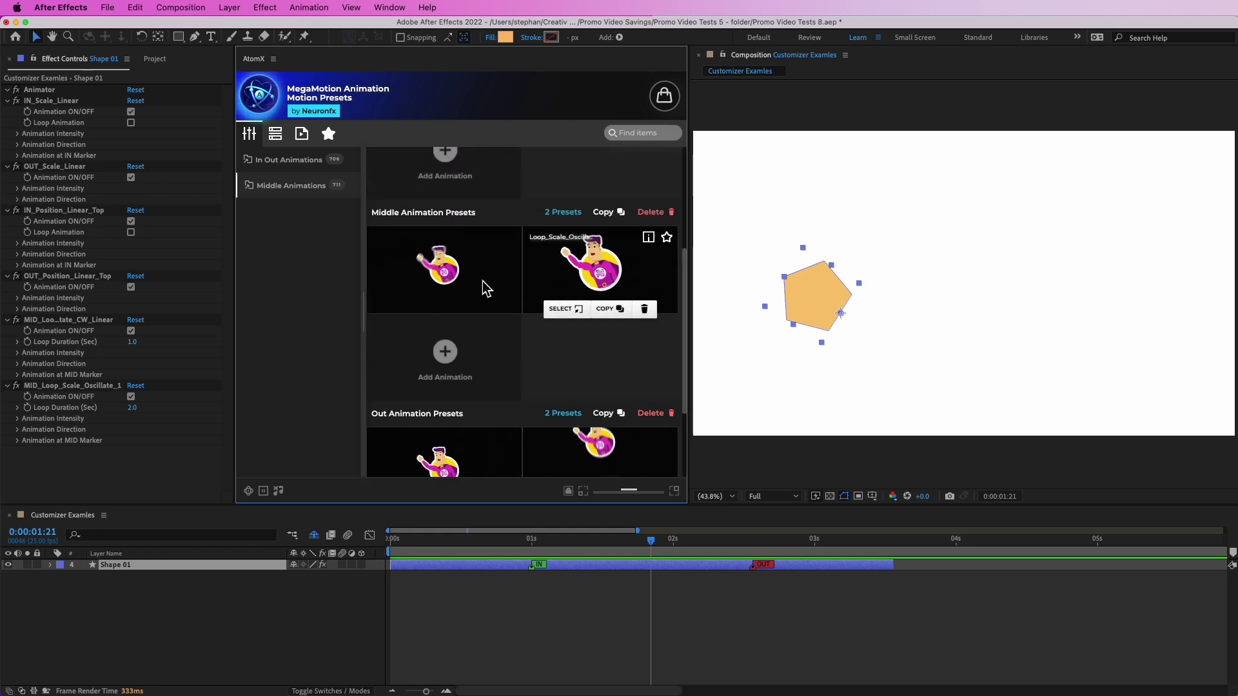
{"action": "mouse_move", "coordinate": [634, 274]}
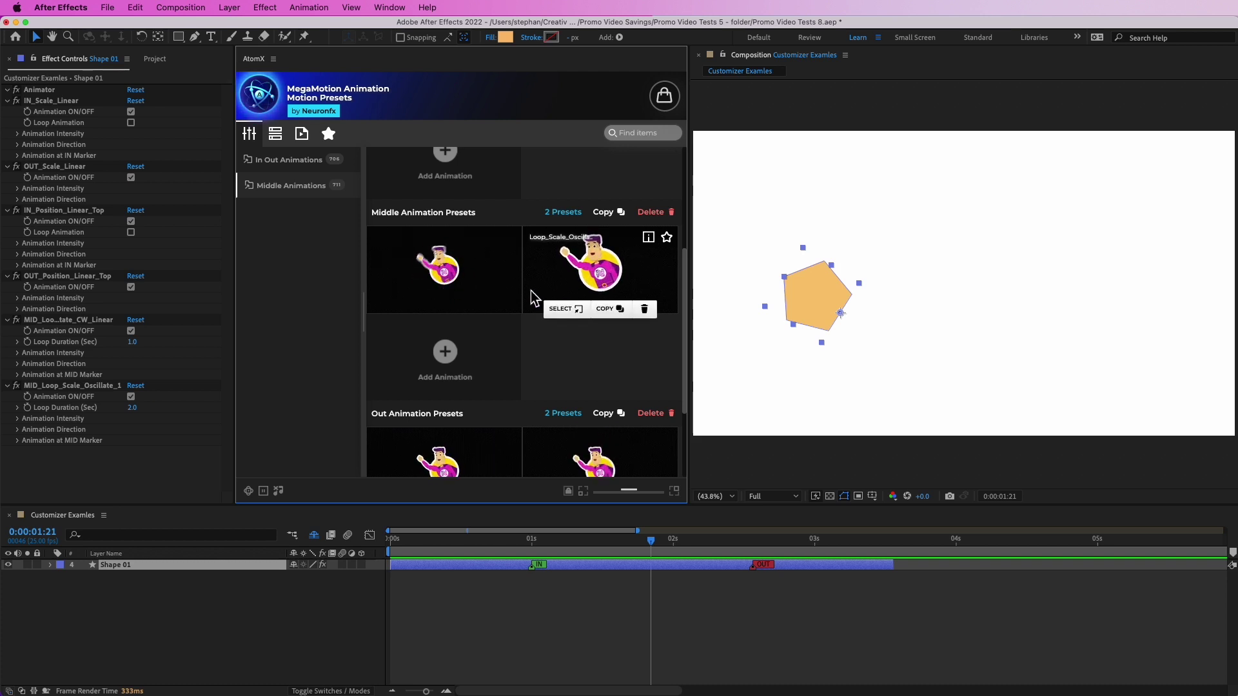
{"action": "mouse_move", "coordinate": [461, 276]}
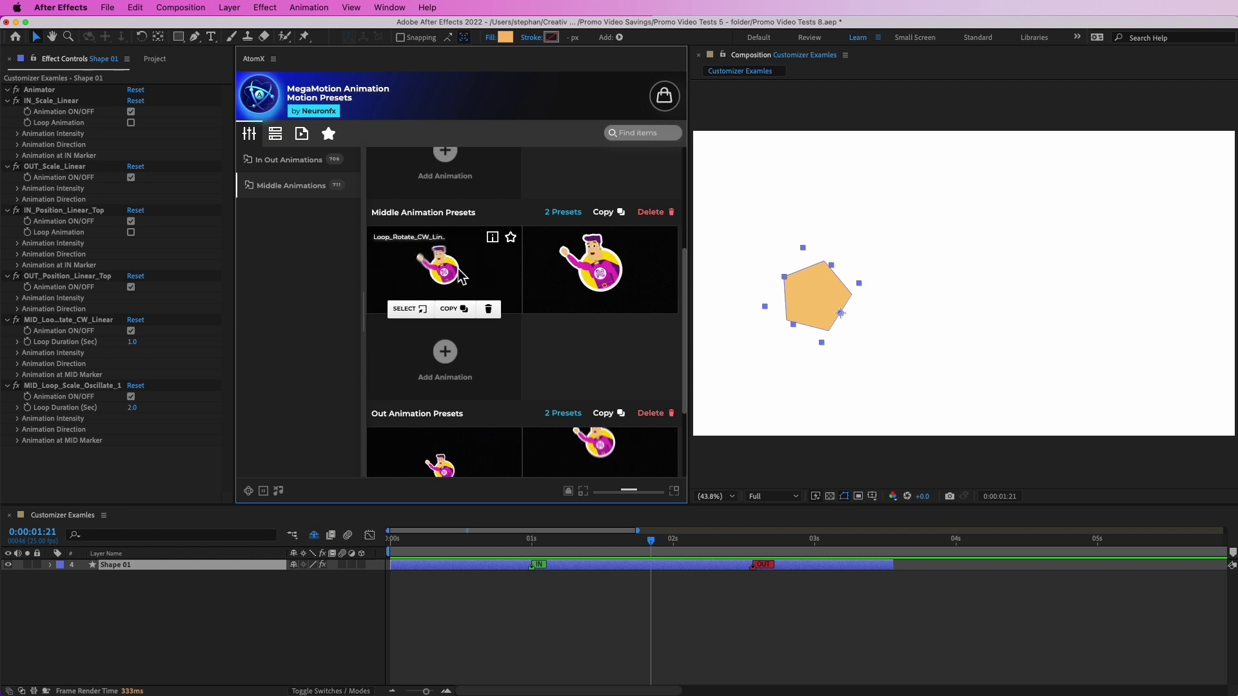
{"action": "left_click", "coordinate": [422, 310]}
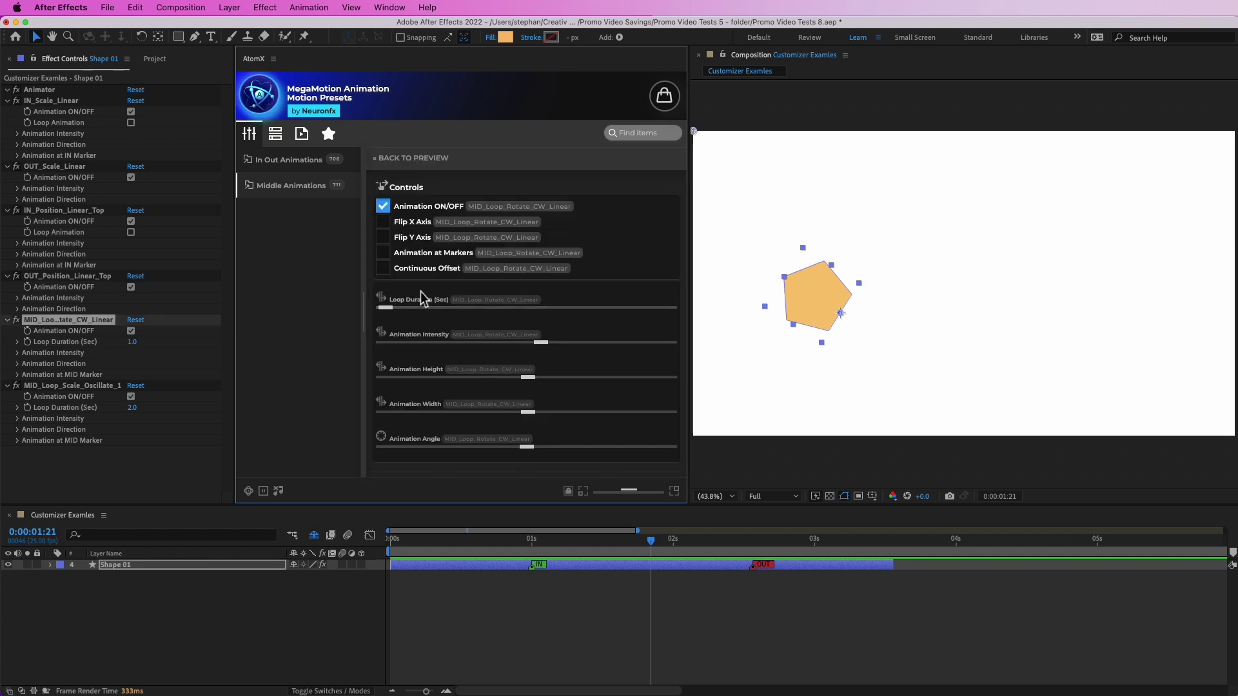
{"action": "left_click", "coordinate": [75, 320]}
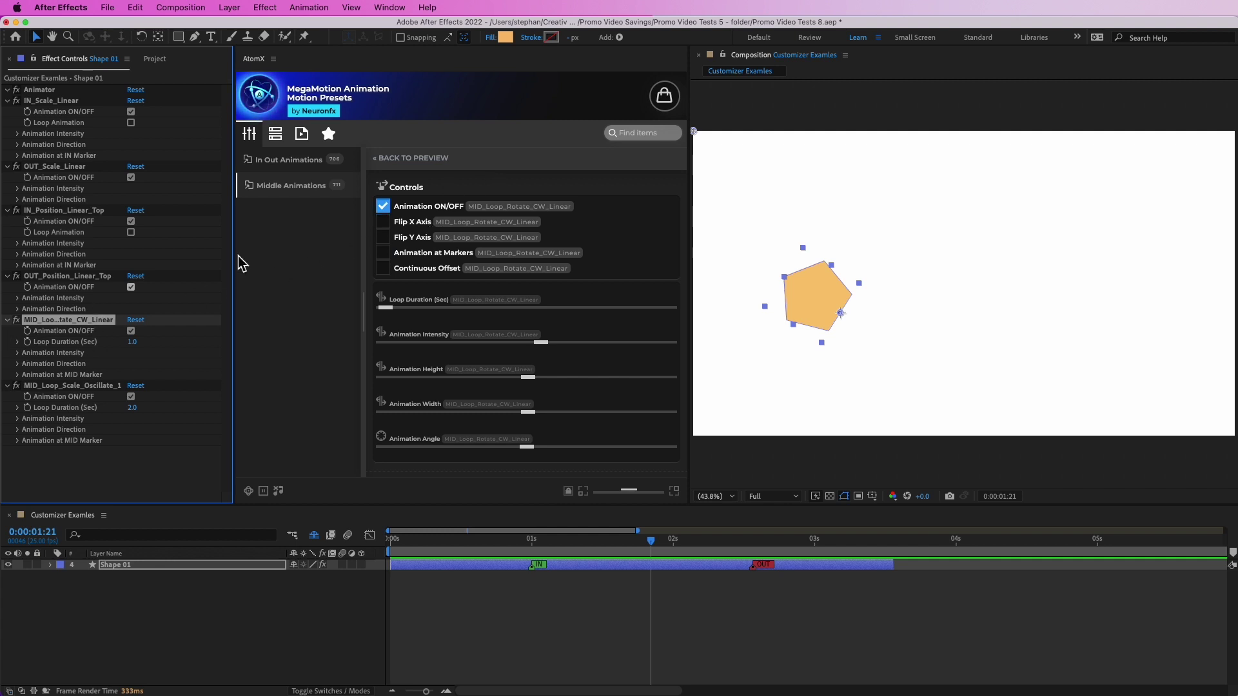
{"action": "left_click", "coordinate": [413, 159]}
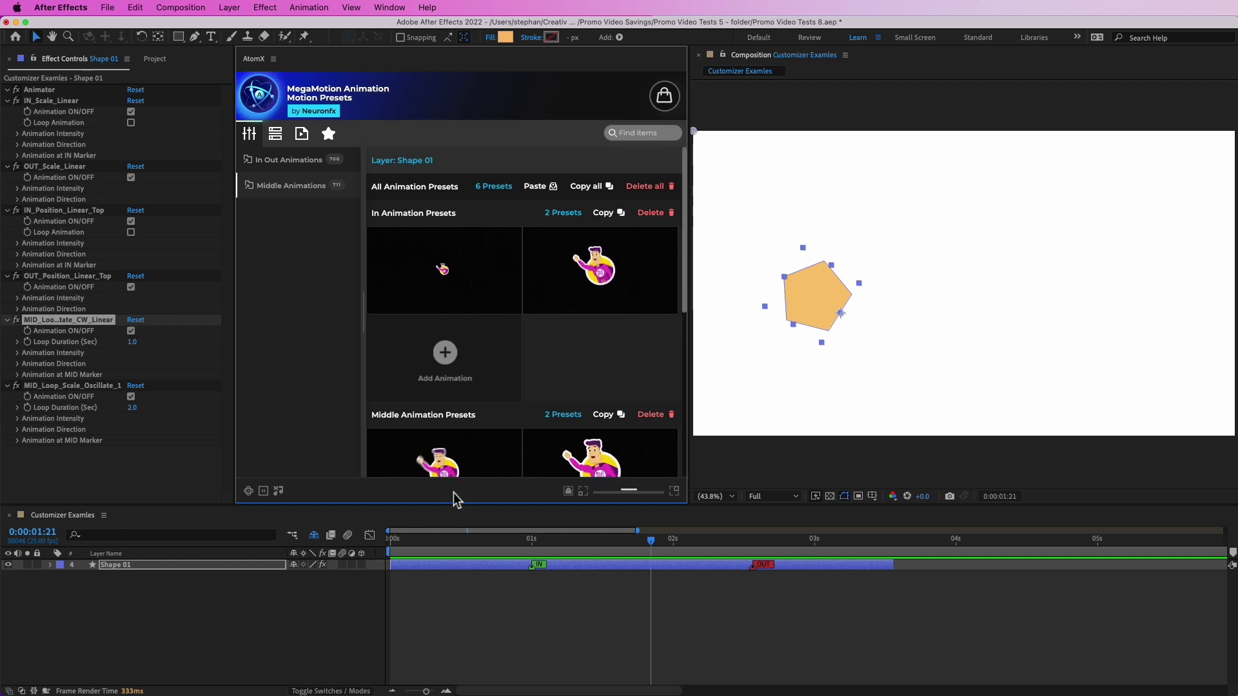
{"action": "left_click", "coordinate": [201, 628]}
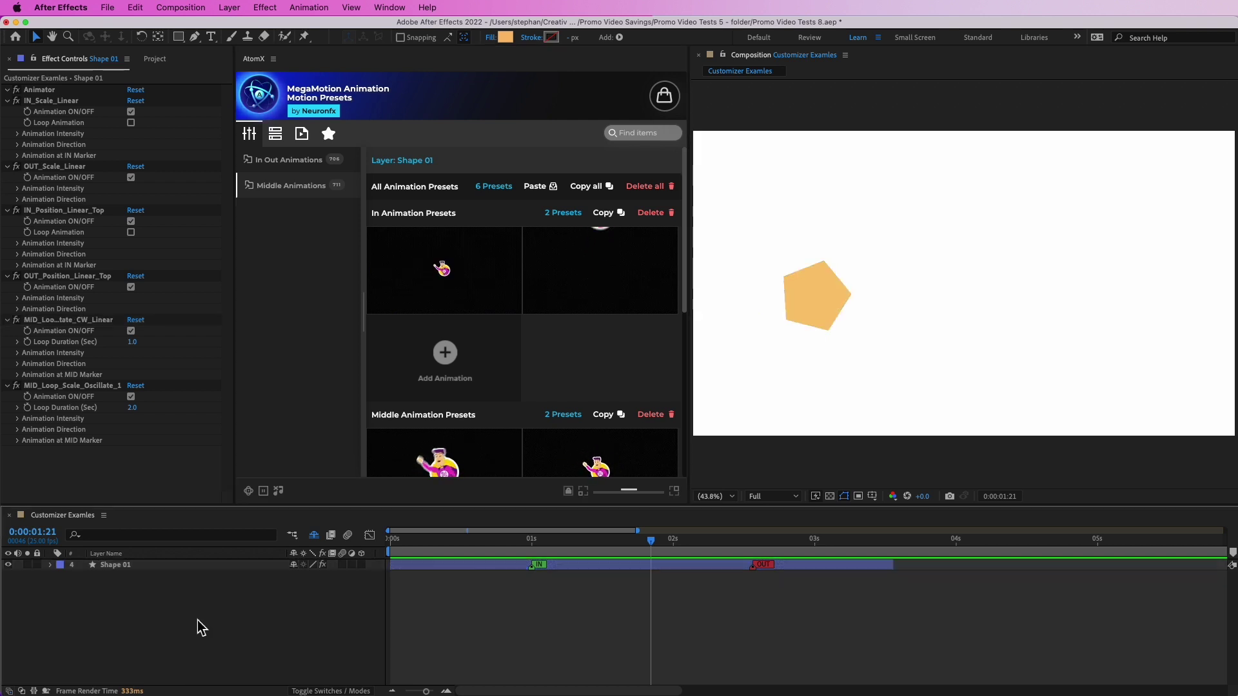
Turn off Hide Shy Layers, select the triangle Shape 02 and scrub ahead to preview.
{"action": "left_click", "coordinate": [312, 538]}
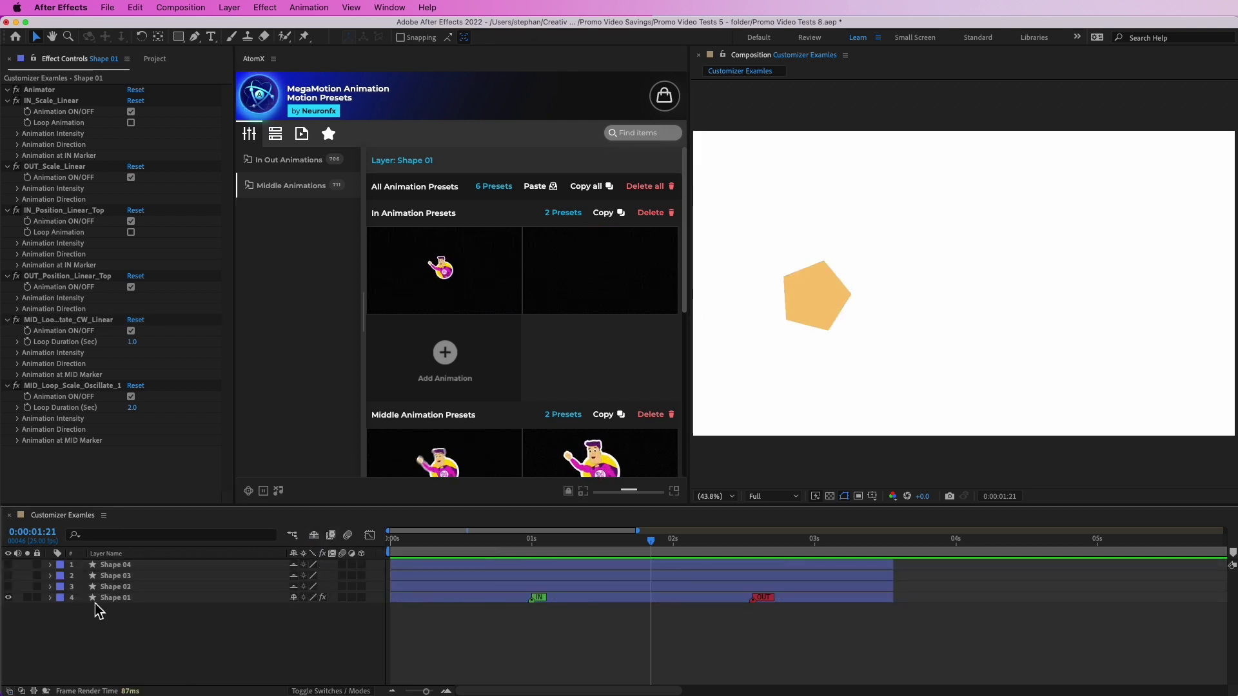
{"action": "left_click", "coordinate": [129, 586]}
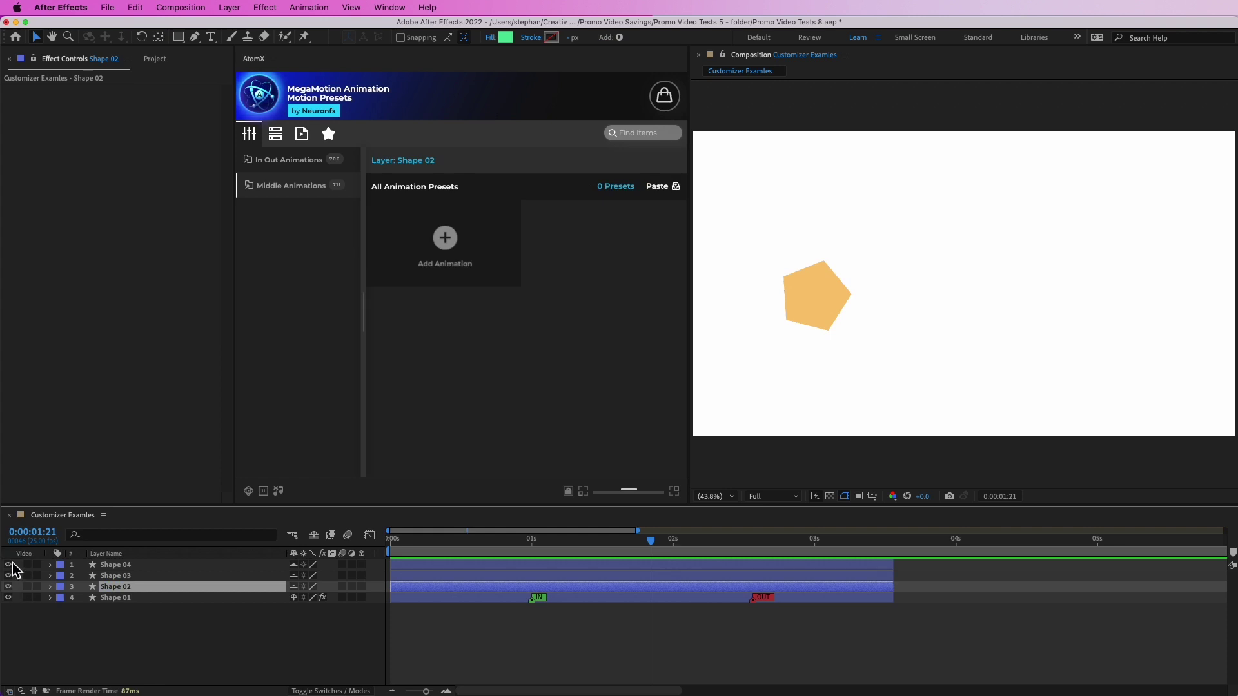
{"action": "left_click_drag", "start_coordinate": [489, 544], "coordinate": [784, 530]}
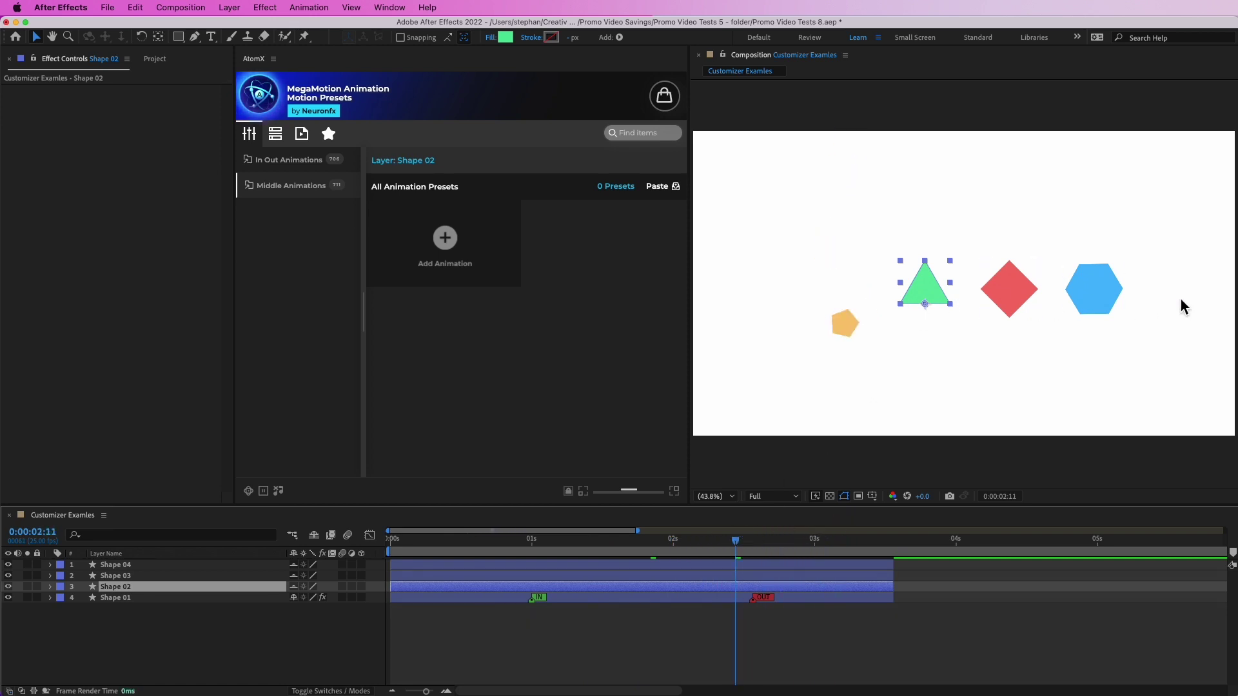
Copy the Scale_Linear In preset card from Shape 01 in the AtomX Customizer.
{"action": "left_click", "coordinate": [129, 599]}
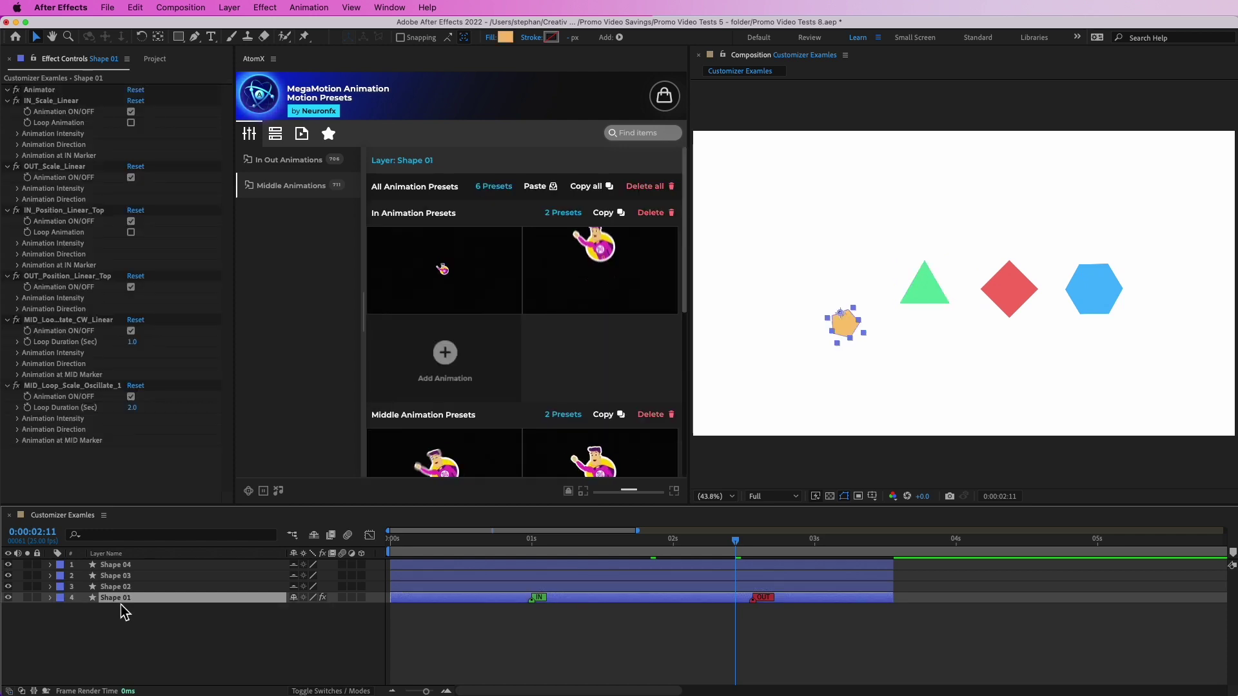
{"action": "left_click", "coordinate": [253, 141]}
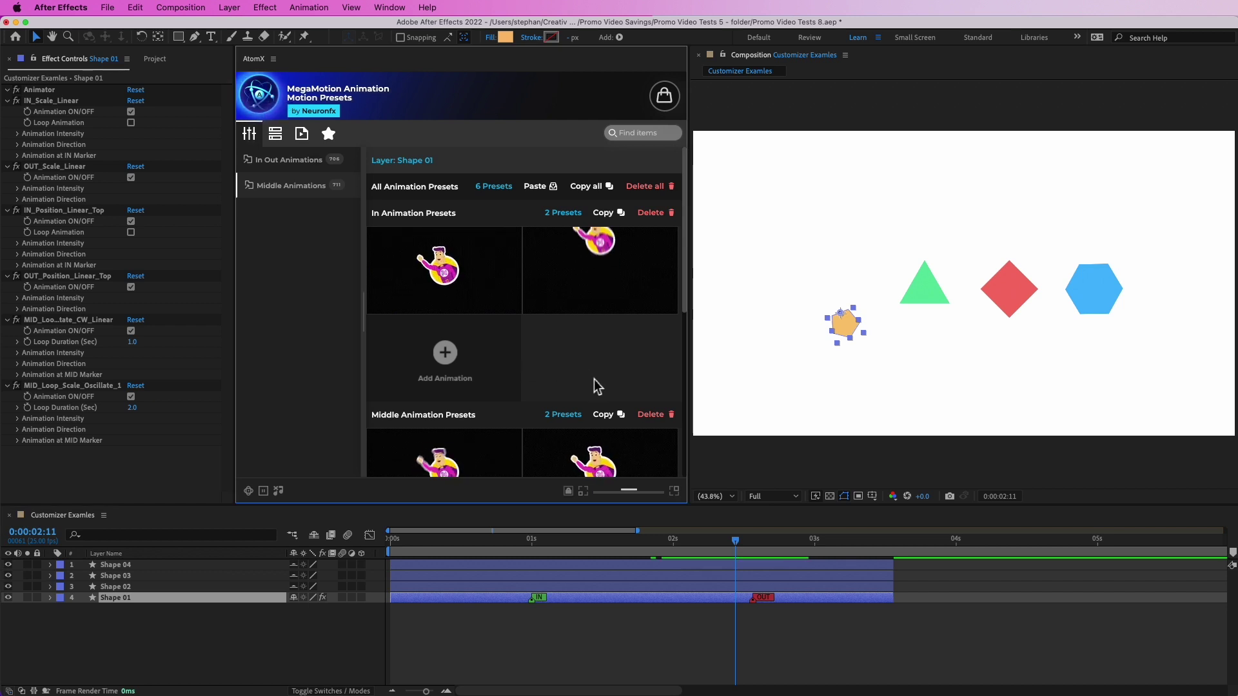
{"action": "mouse_move", "coordinate": [439, 277]}
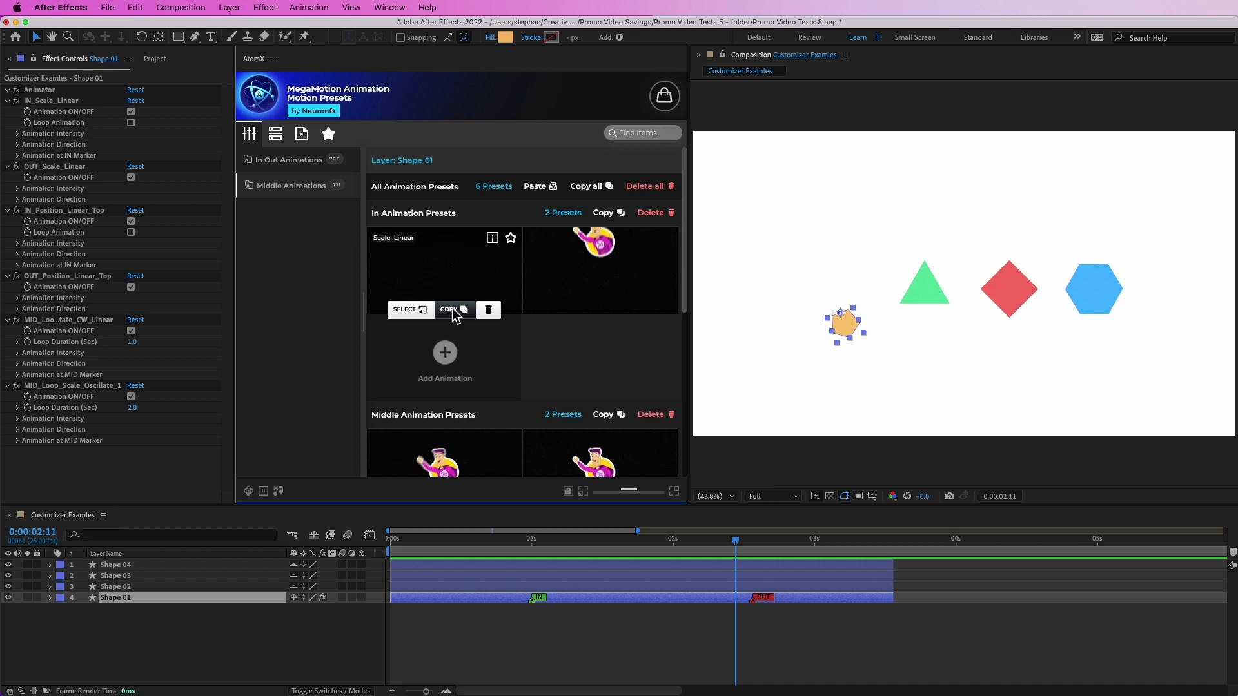
{"action": "mouse_move", "coordinate": [451, 303]}
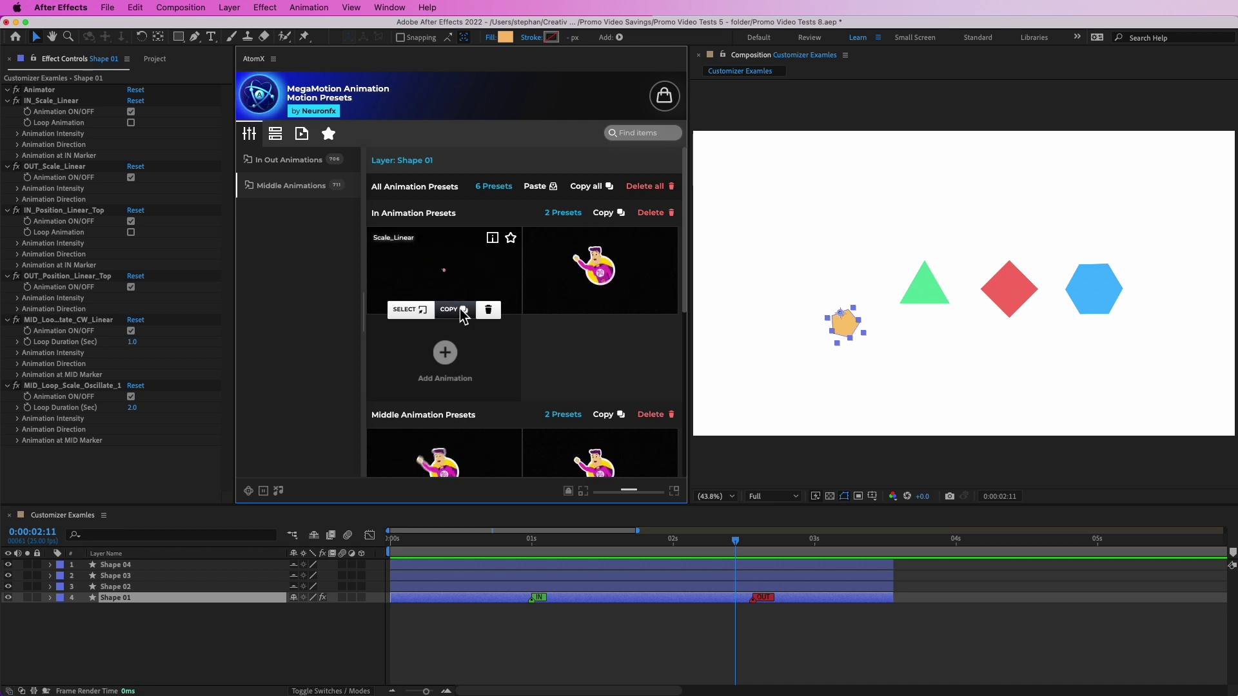
Paste the Scale_Linear preset onto Shape 02 and scrub the playhead to preview.
{"action": "left_click", "coordinate": [129, 588]}
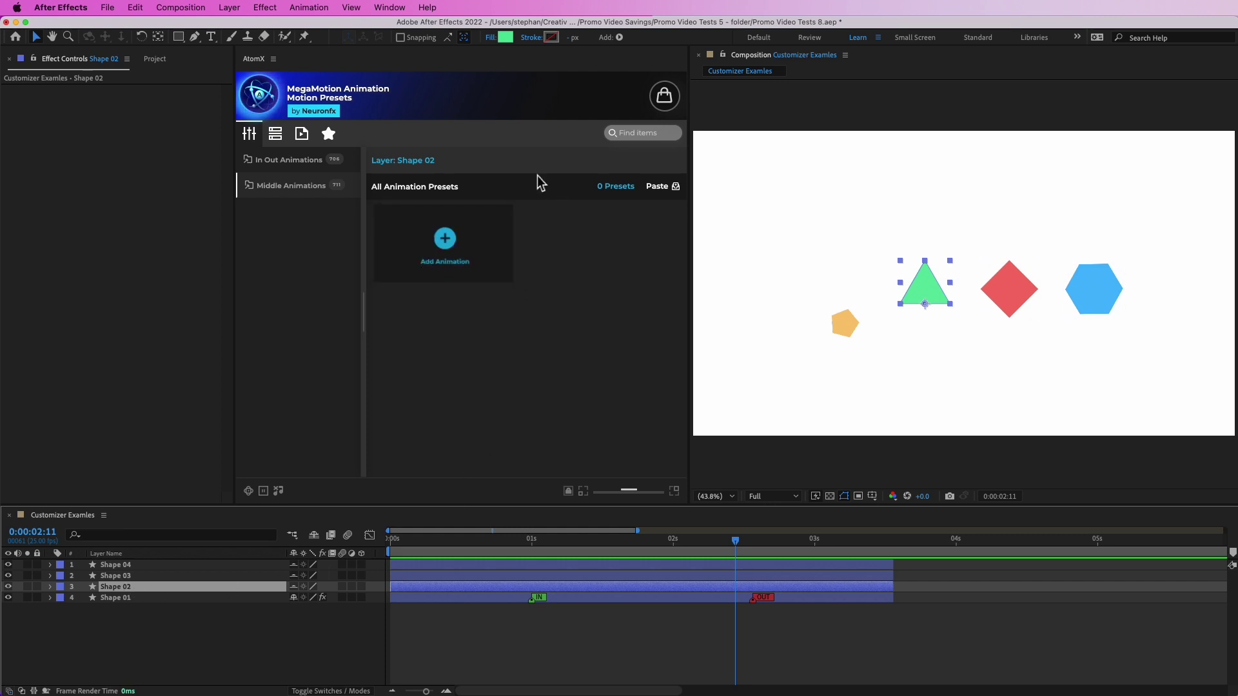
{"action": "left_click", "coordinate": [250, 137]}
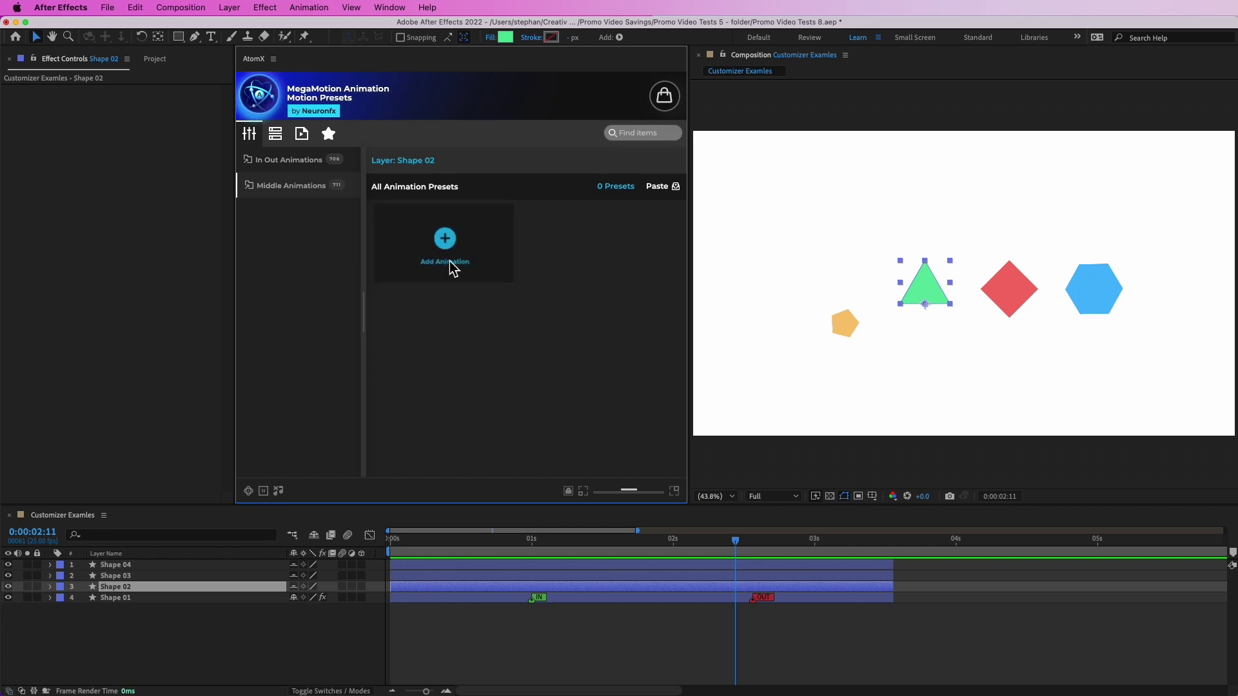
{"action": "left_click", "coordinate": [668, 191]}
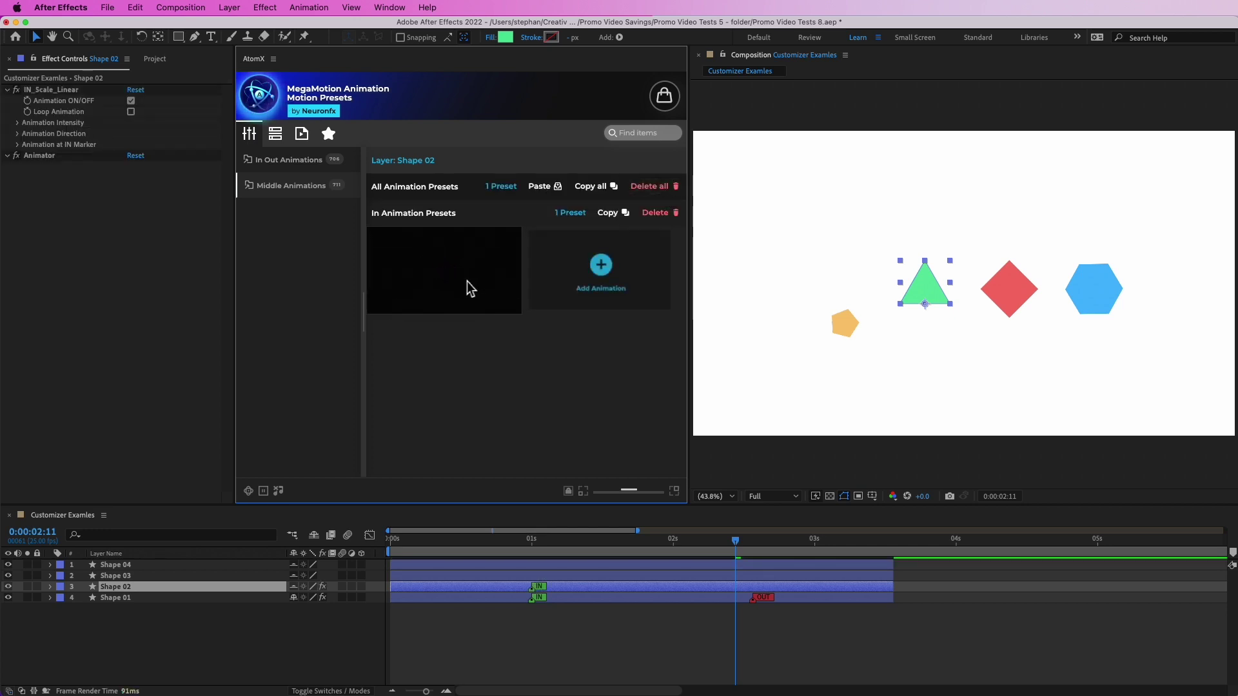
{"action": "left_click_drag", "start_coordinate": [453, 543], "coordinate": [652, 547]}
Copy all of the pentagon Shape 01's In animation presets.
{"action": "left_click", "coordinate": [613, 579]}
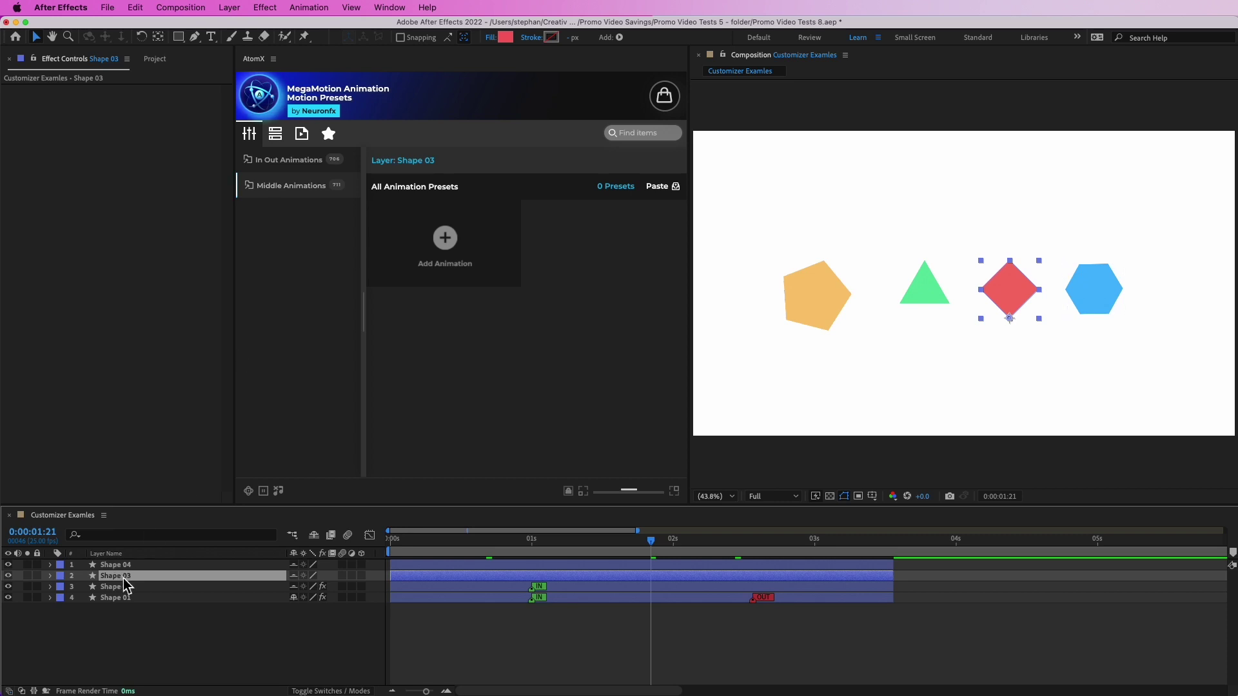
{"action": "left_click", "coordinate": [120, 599]}
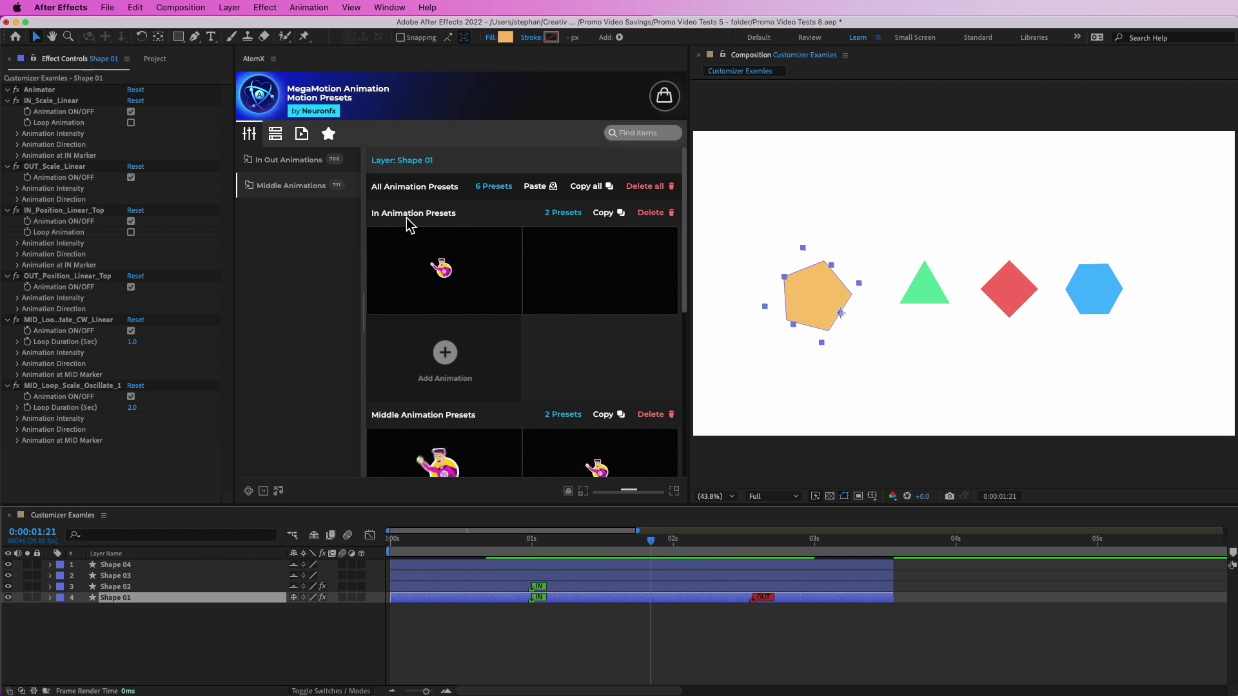
{"action": "left_click", "coordinate": [618, 220]}
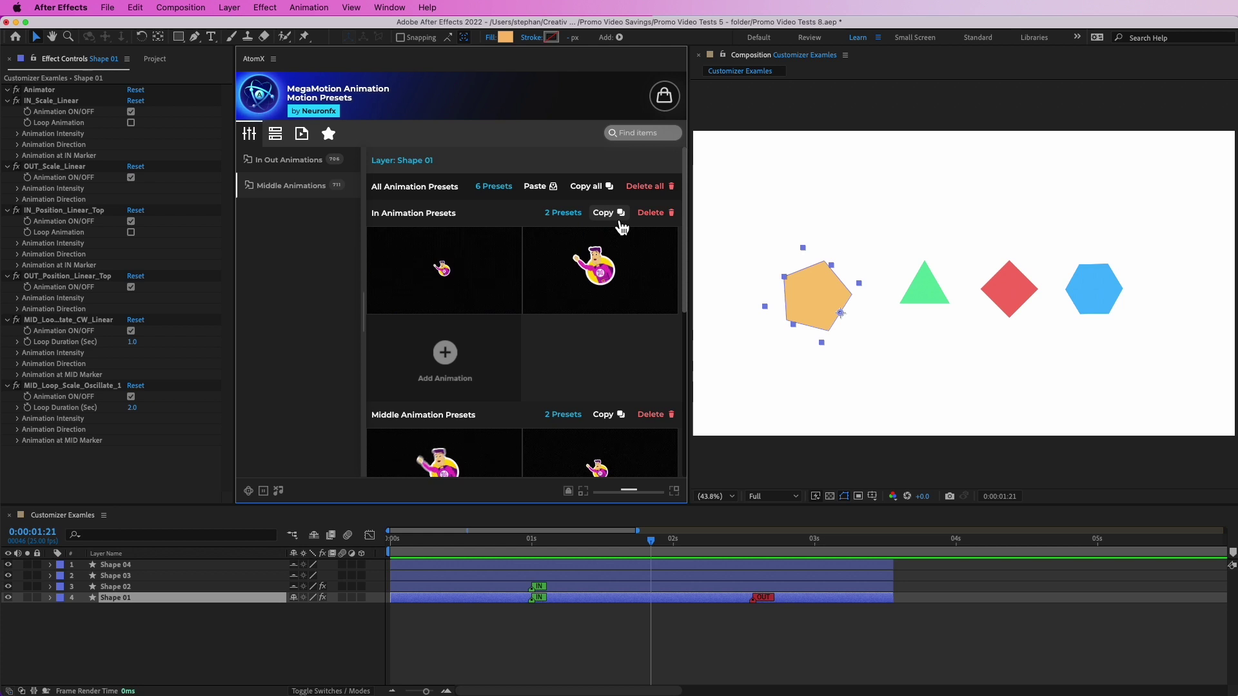
Paste both In presets onto the red diamond Shape 03 and scrub to preview the shapes.
{"action": "left_click", "coordinate": [127, 577]}
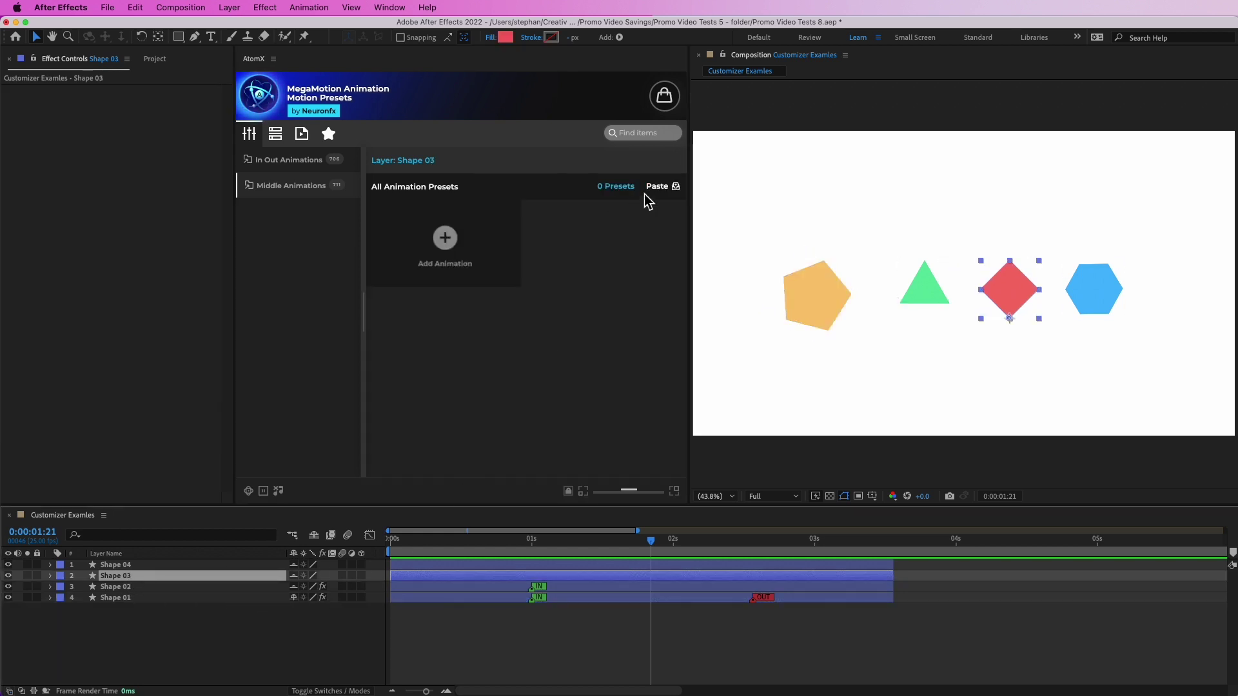
{"action": "left_click", "coordinate": [662, 188]}
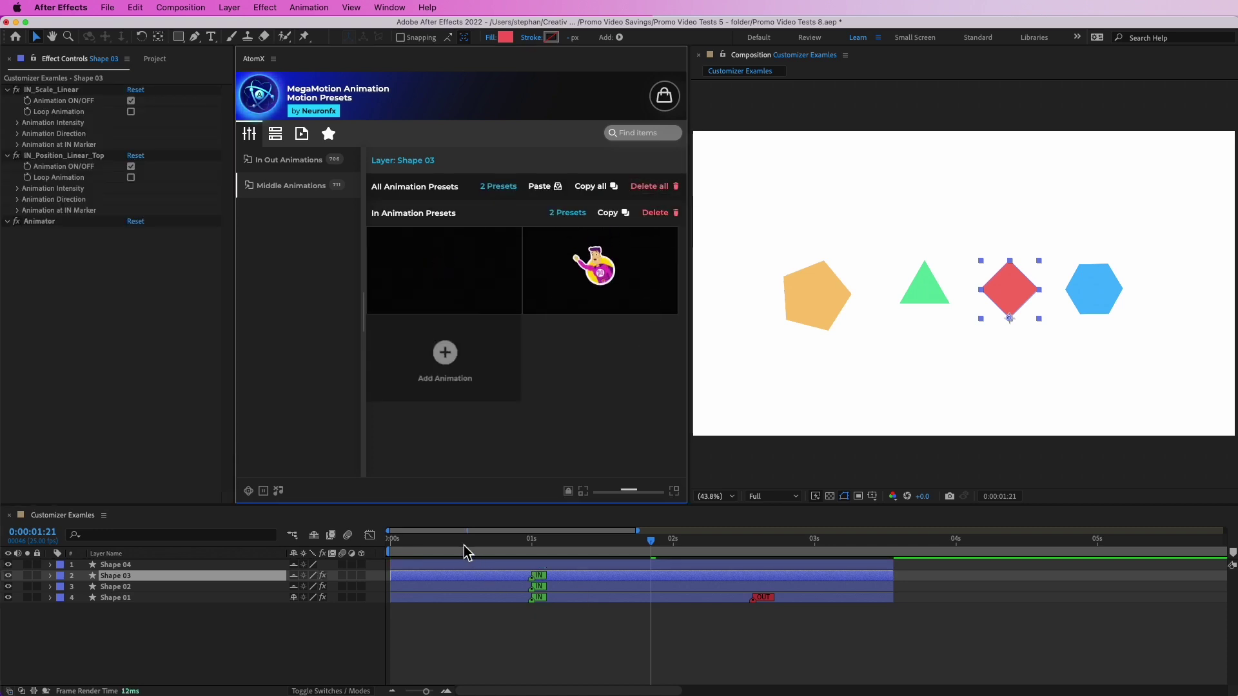
{"action": "left_click", "coordinate": [414, 552]}
{"action": "left_click_drag", "start_coordinate": [414, 552], "coordinate": [562, 570]}
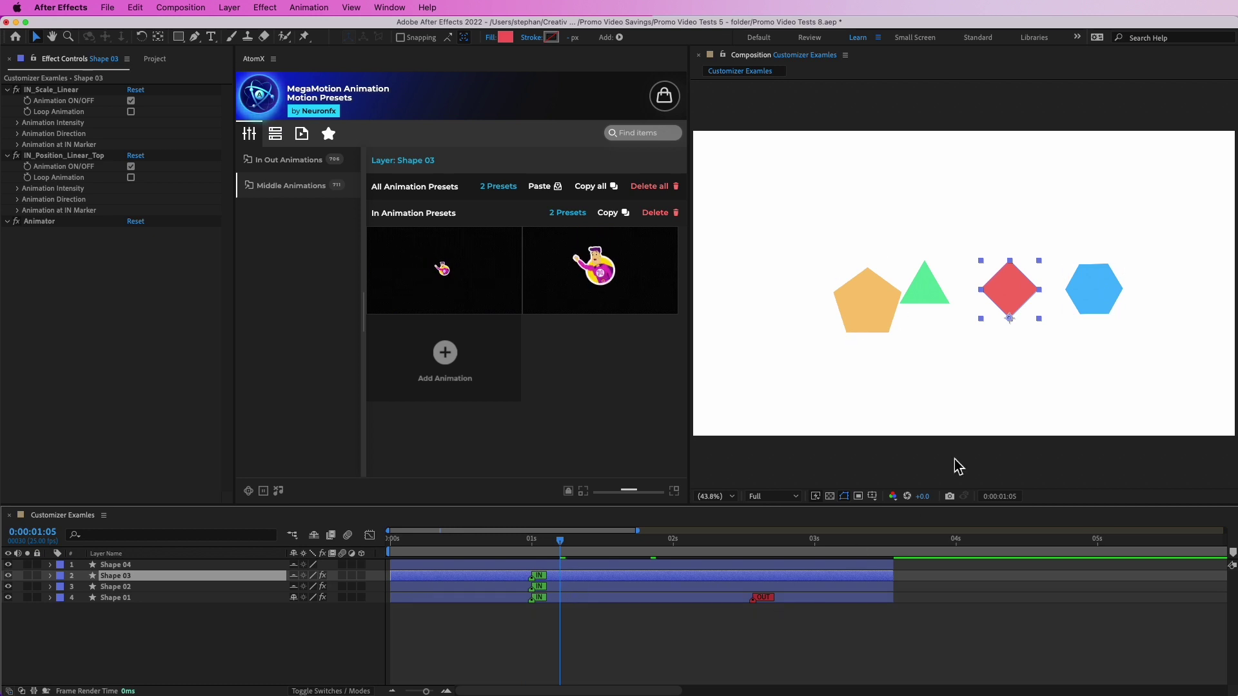
{"action": "left_click", "coordinate": [580, 602]}
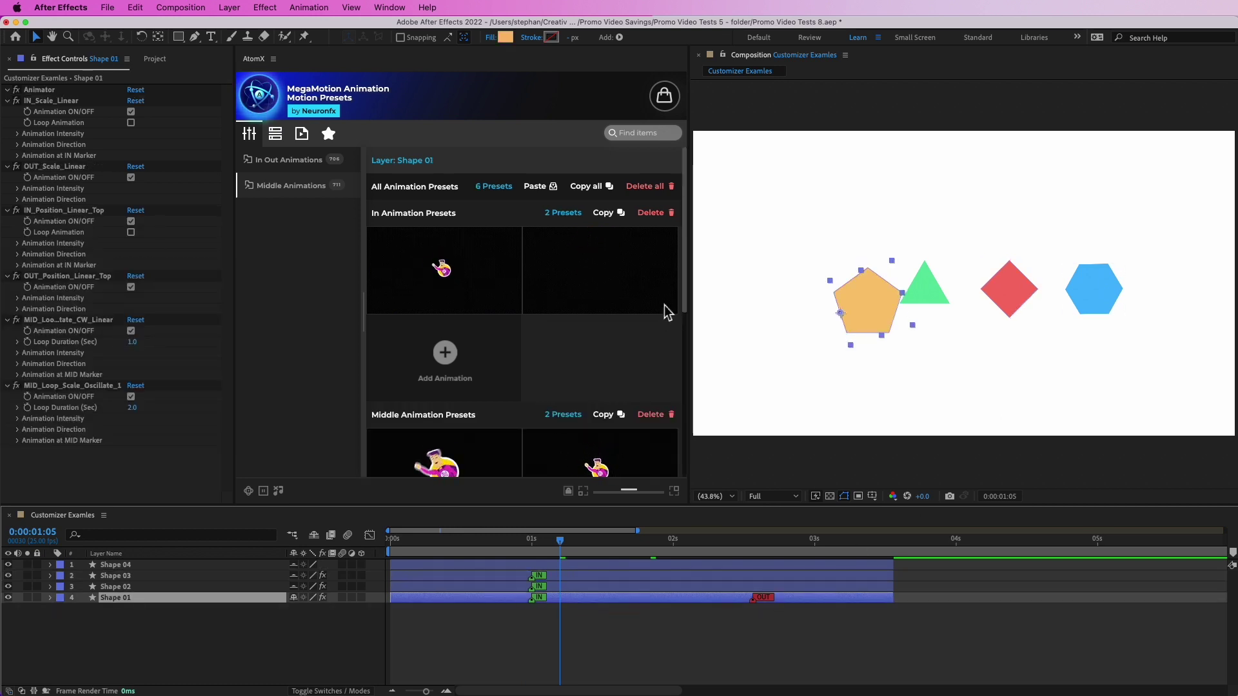
Copy all six pentagon presets and paste them onto the hexagon Shape 04.
{"action": "left_click", "coordinate": [602, 188]}
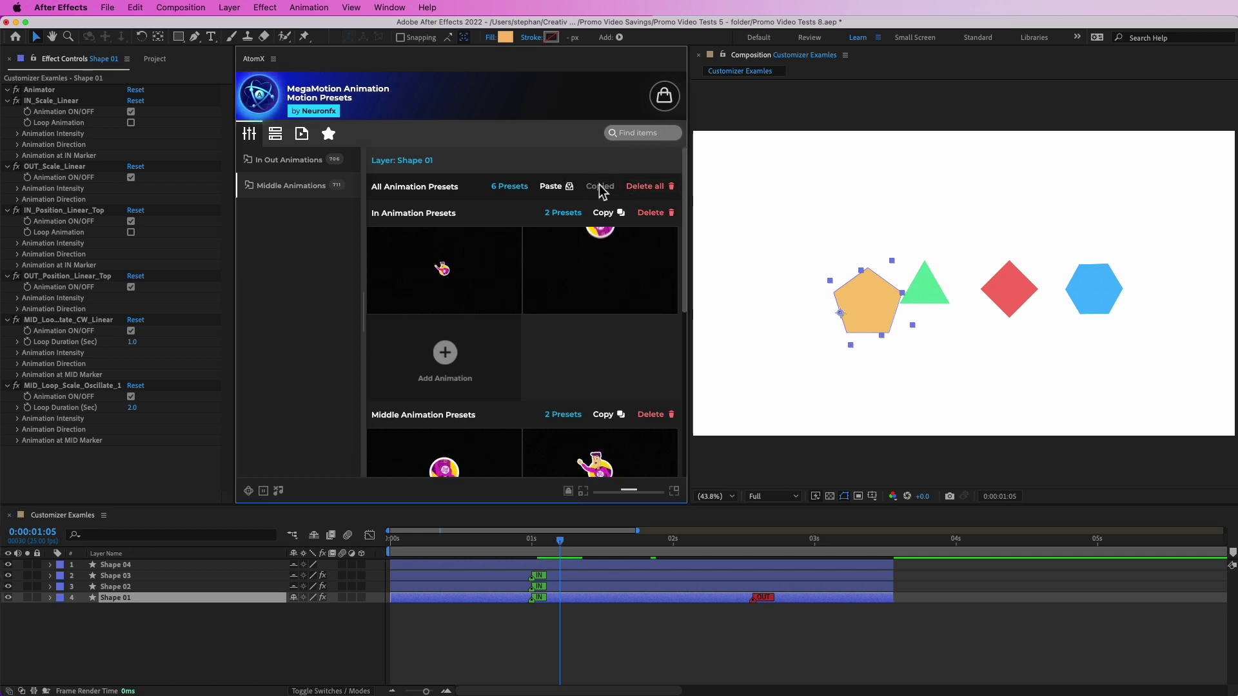
{"action": "left_click", "coordinate": [582, 567]}
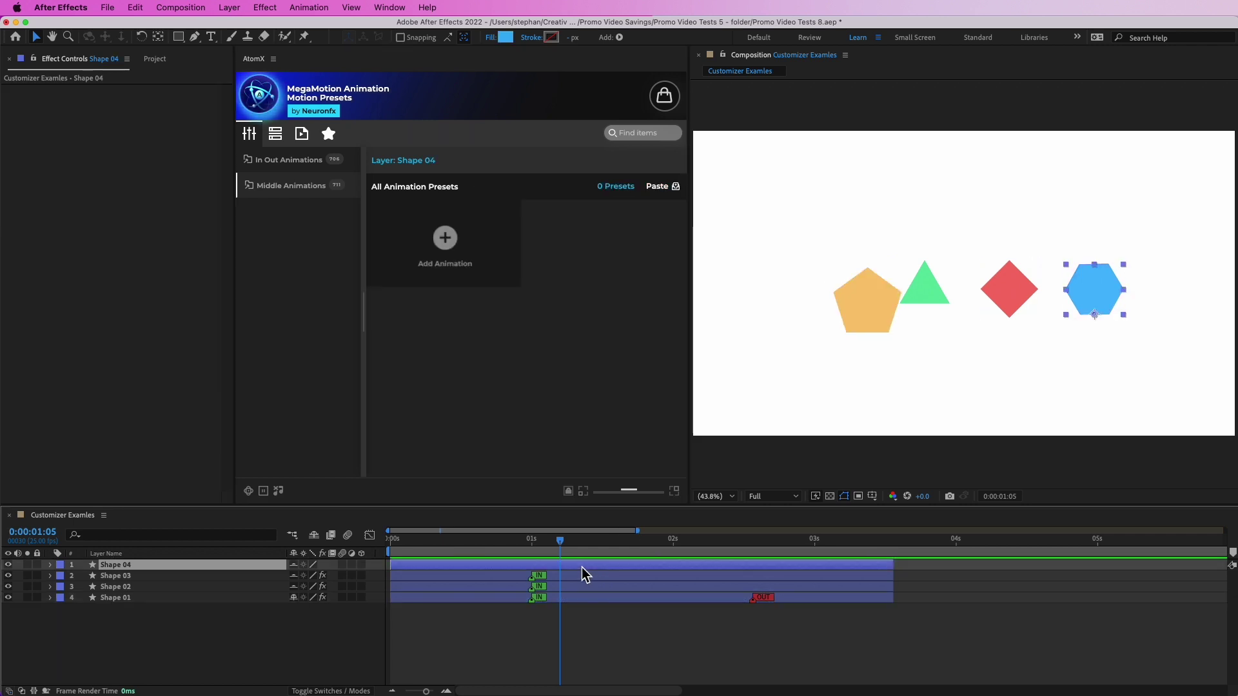
{"action": "left_click", "coordinate": [656, 191]}
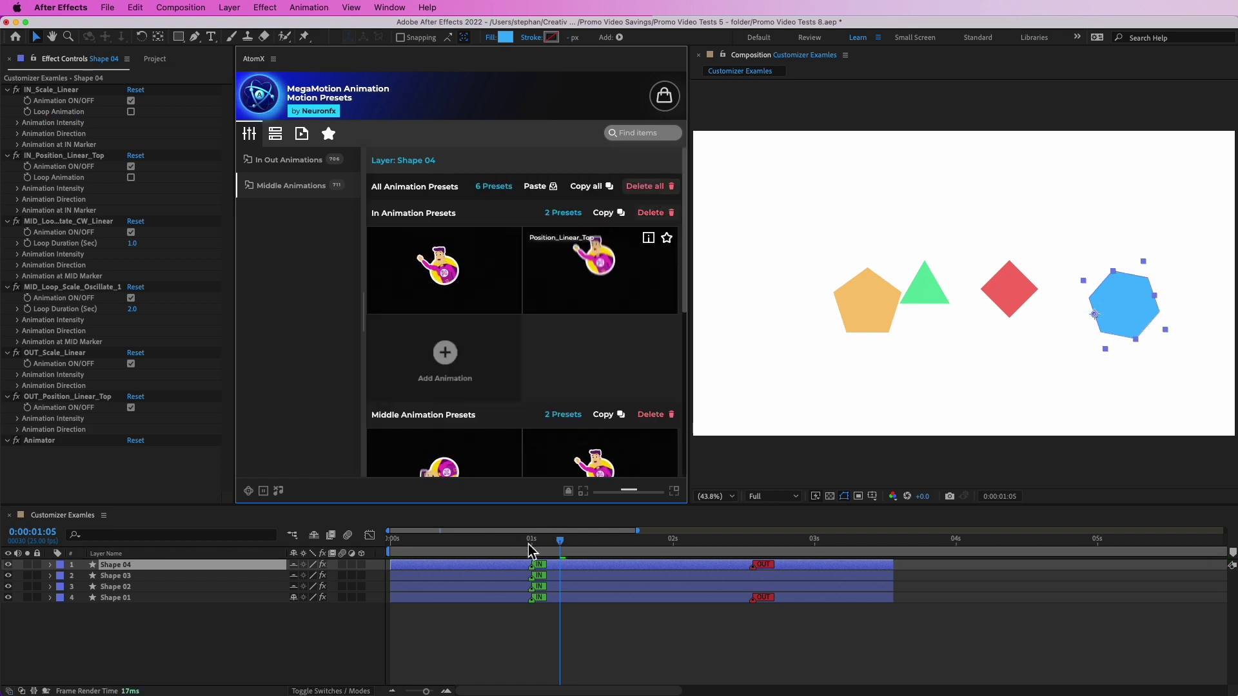
Scrub through the in and out animations, then hide the triangle, diamond and hexagon layers.
{"action": "left_click_drag", "start_coordinate": [561, 548], "coordinate": [673, 579]}
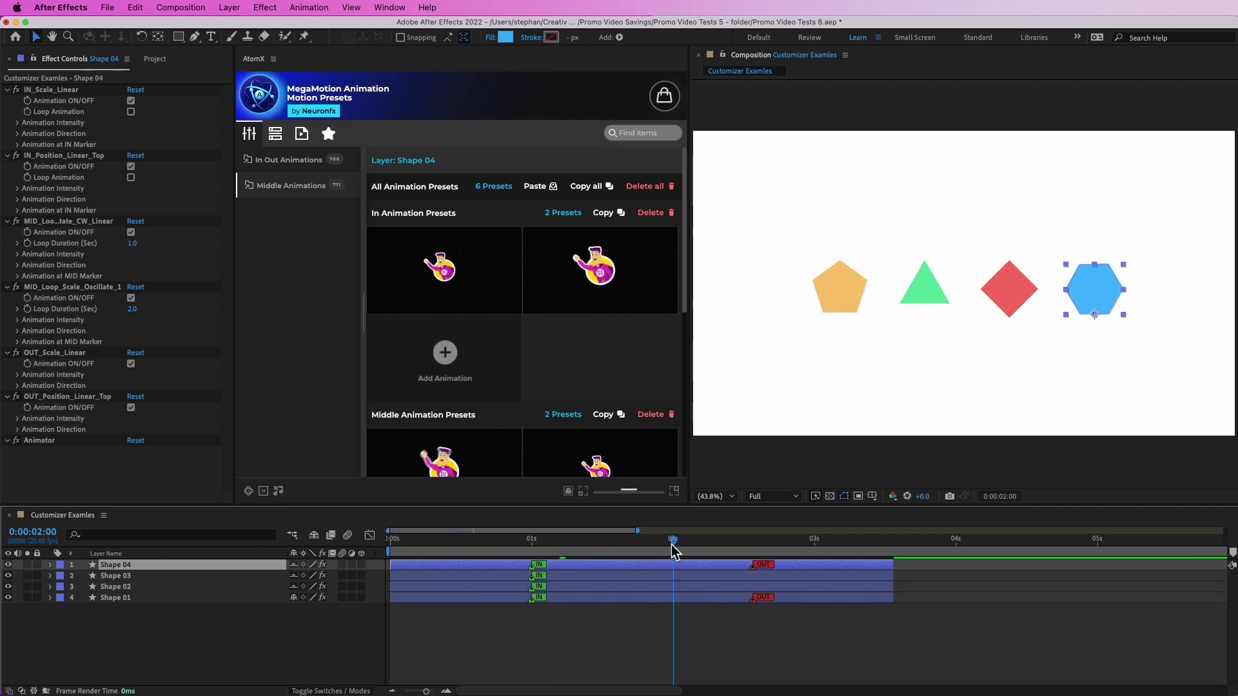
{"action": "scroll", "coordinate": [654, 342], "scroll_direction": "down", "scroll_amount": 1}
{"action": "scroll", "coordinate": [653, 348], "scroll_direction": "down", "scroll_amount": 10}
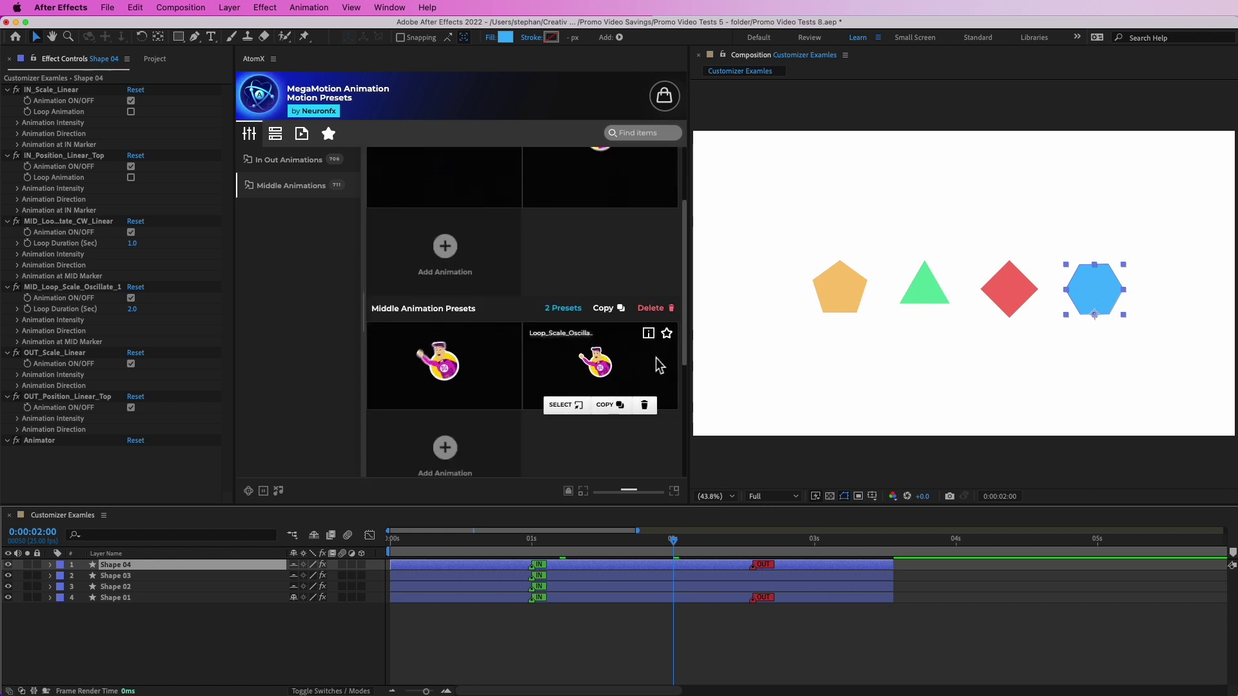
{"action": "left_click_drag", "start_coordinate": [688, 544], "coordinate": [662, 549]}
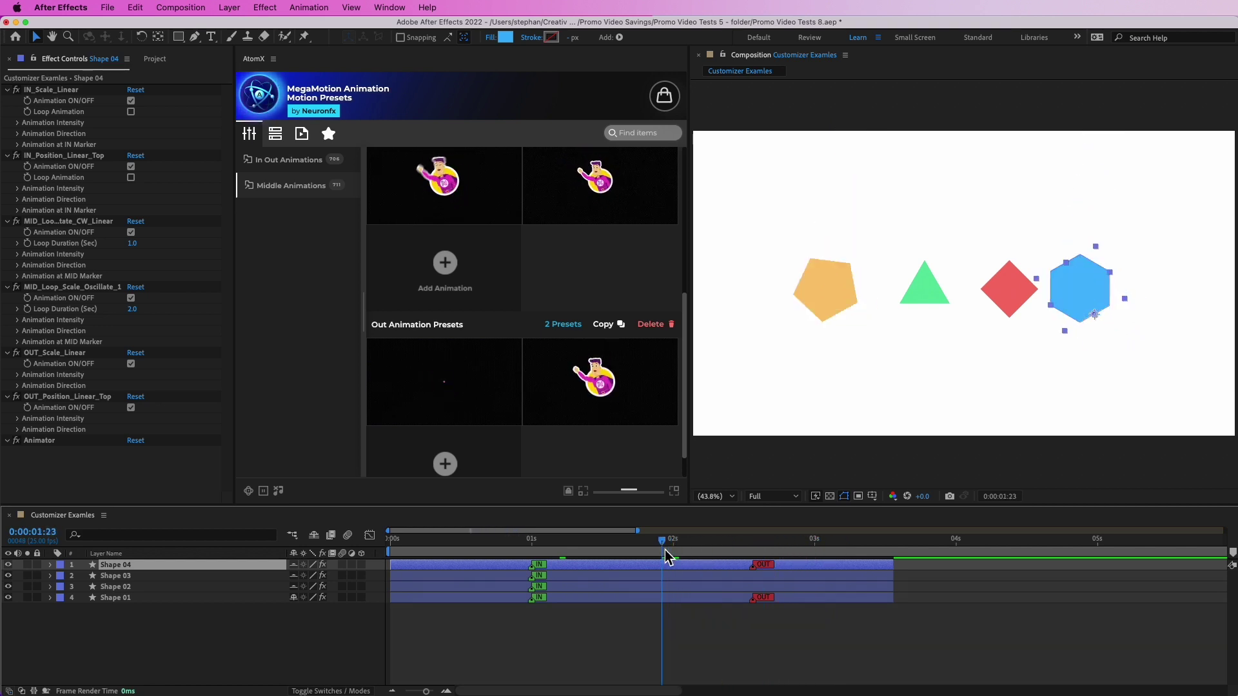
{"action": "mouse_move", "coordinate": [577, 390]}
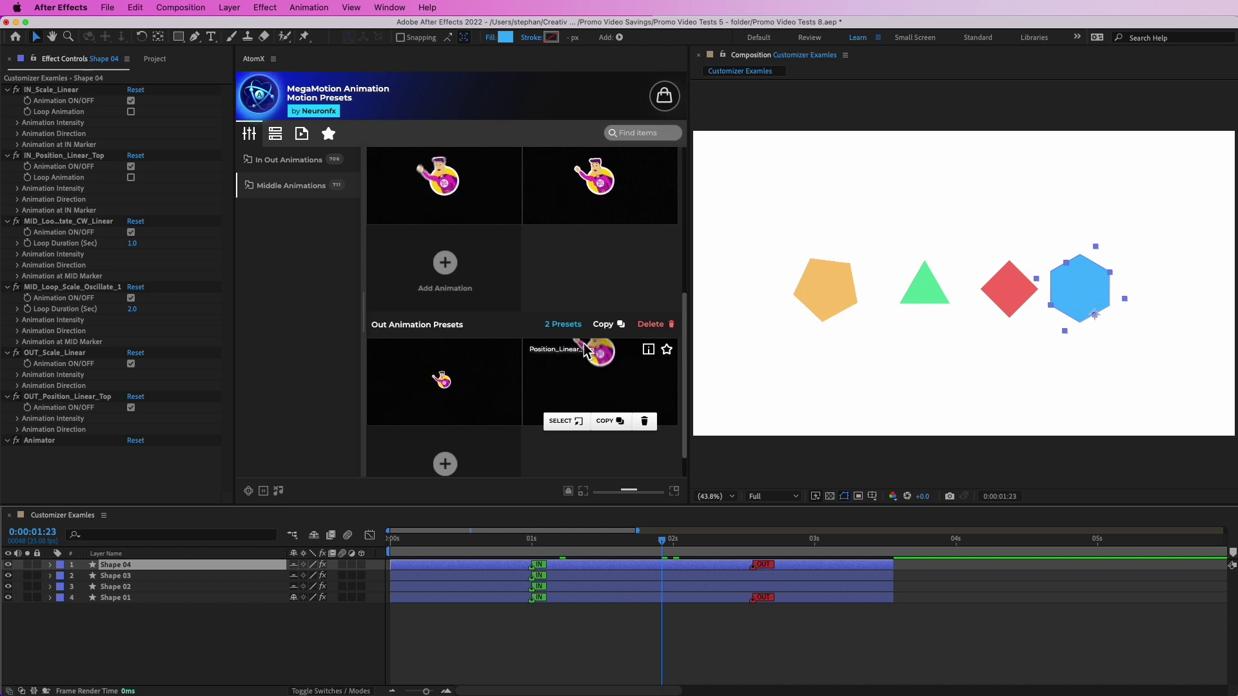
{"action": "left_click_drag", "start_coordinate": [12, 586], "coordinate": [11, 588]}
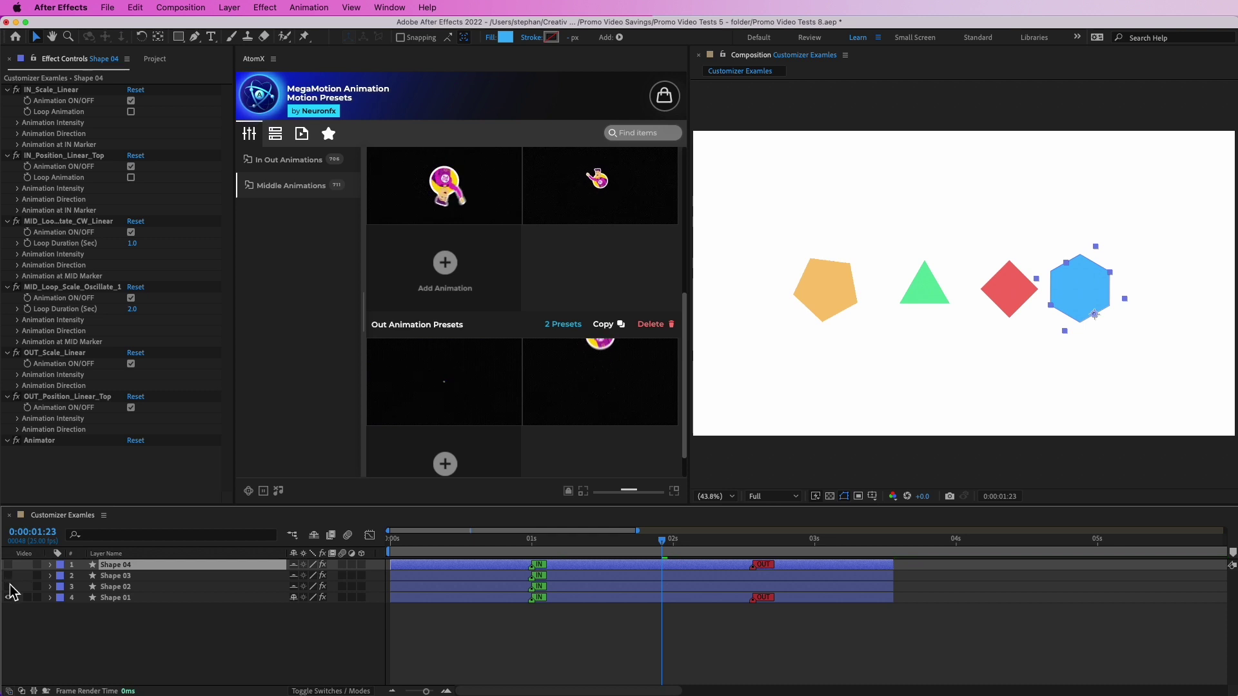
Trash the Scale_Linear In preset on Shape 01 and scrub to preview the remaining animation.
{"action": "left_click", "coordinate": [119, 601]}
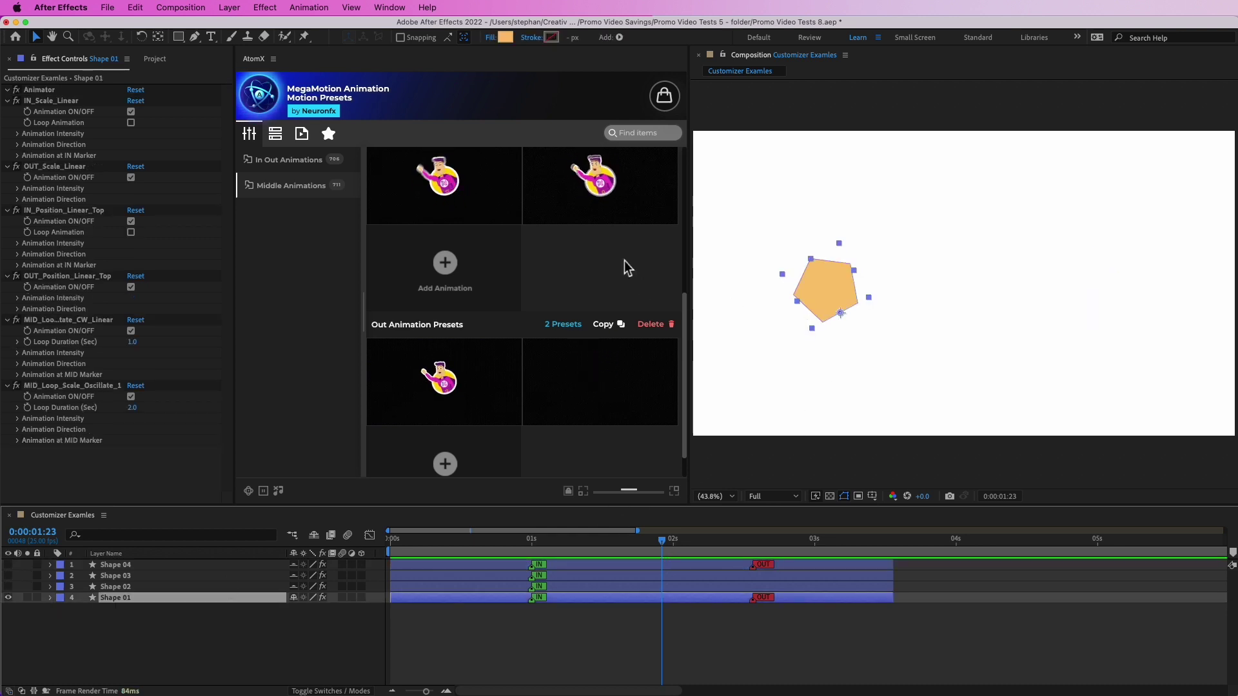
{"action": "scroll", "coordinate": [628, 269], "scroll_direction": "up", "scroll_amount": 5}
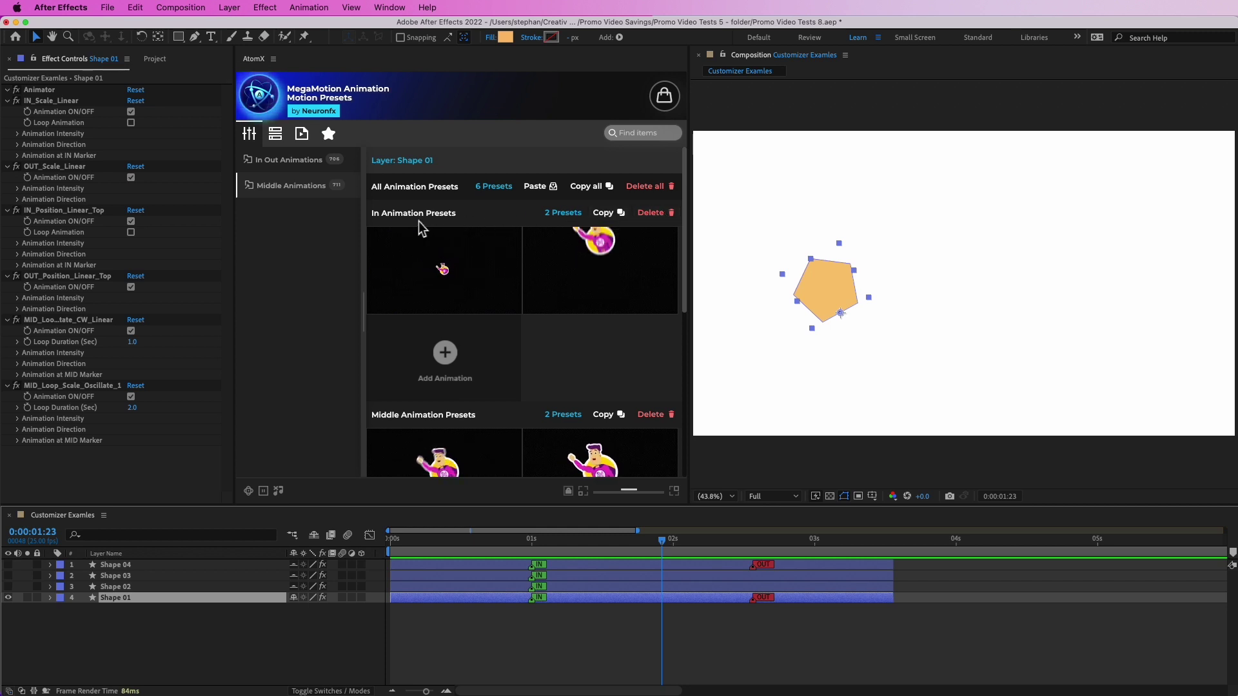
{"action": "mouse_move", "coordinate": [413, 255]}
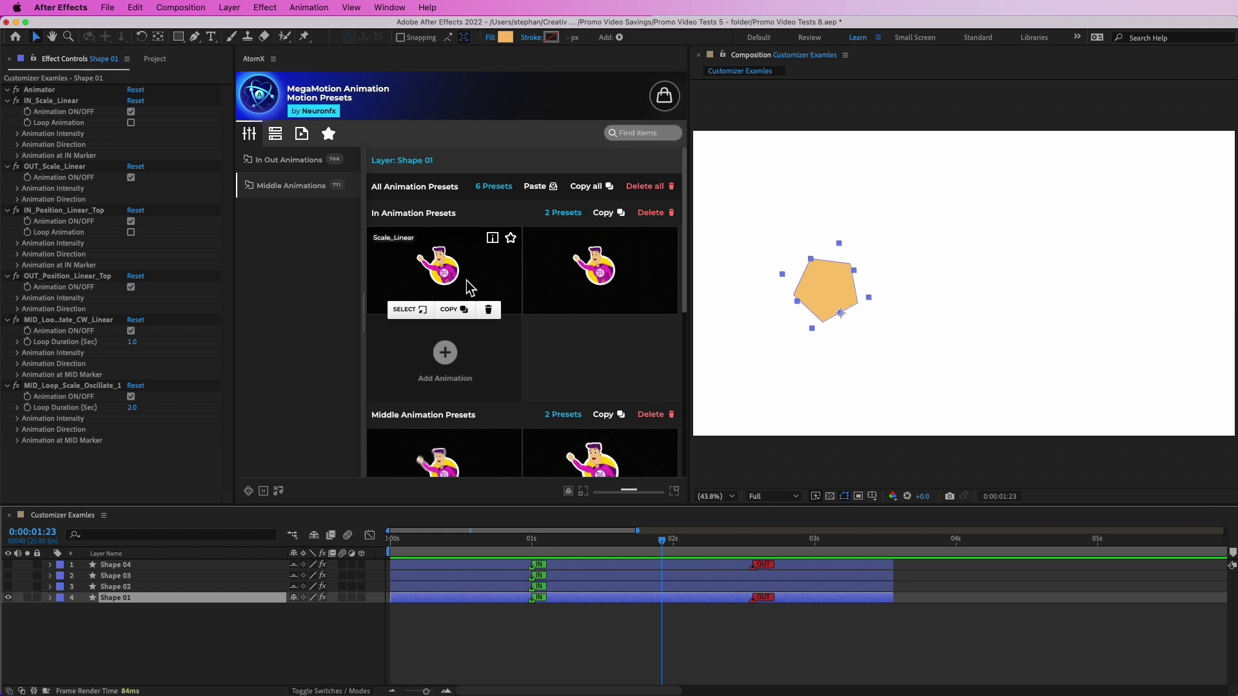
{"action": "left_click", "coordinate": [489, 311]}
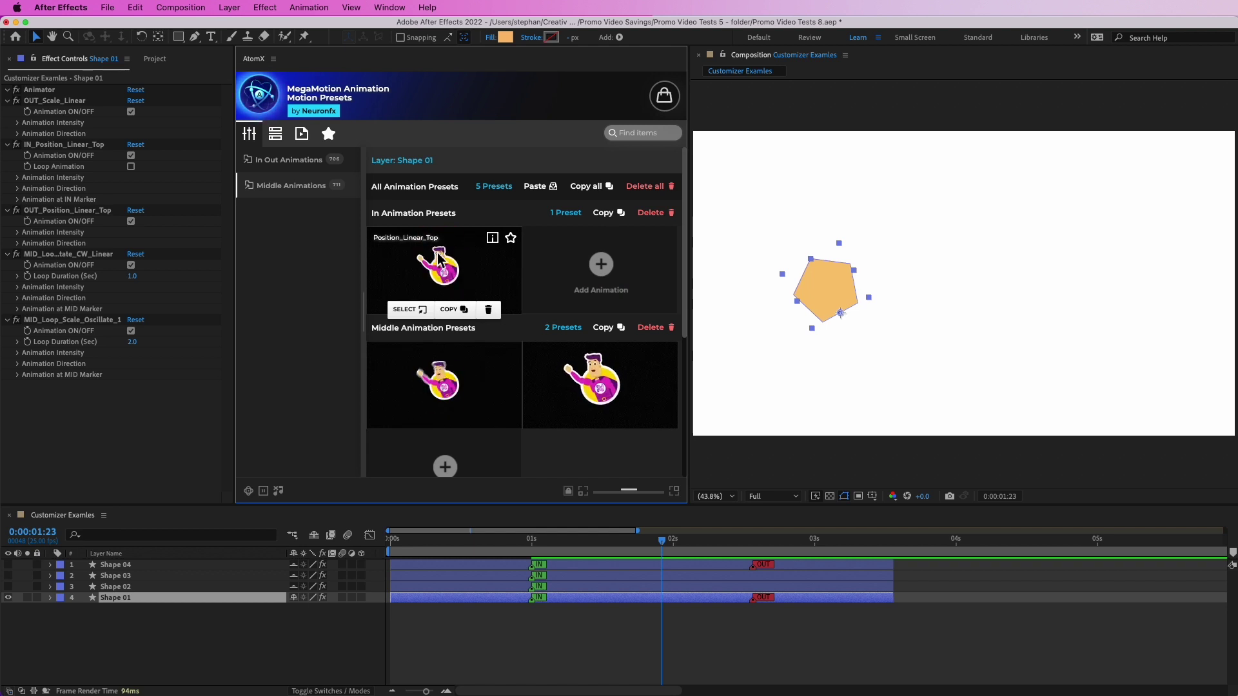
{"action": "scroll", "coordinate": [533, 322], "scroll_direction": "down", "scroll_amount": 6}
{"action": "scroll", "coordinate": [534, 322], "scroll_direction": "up", "scroll_amount": 6}
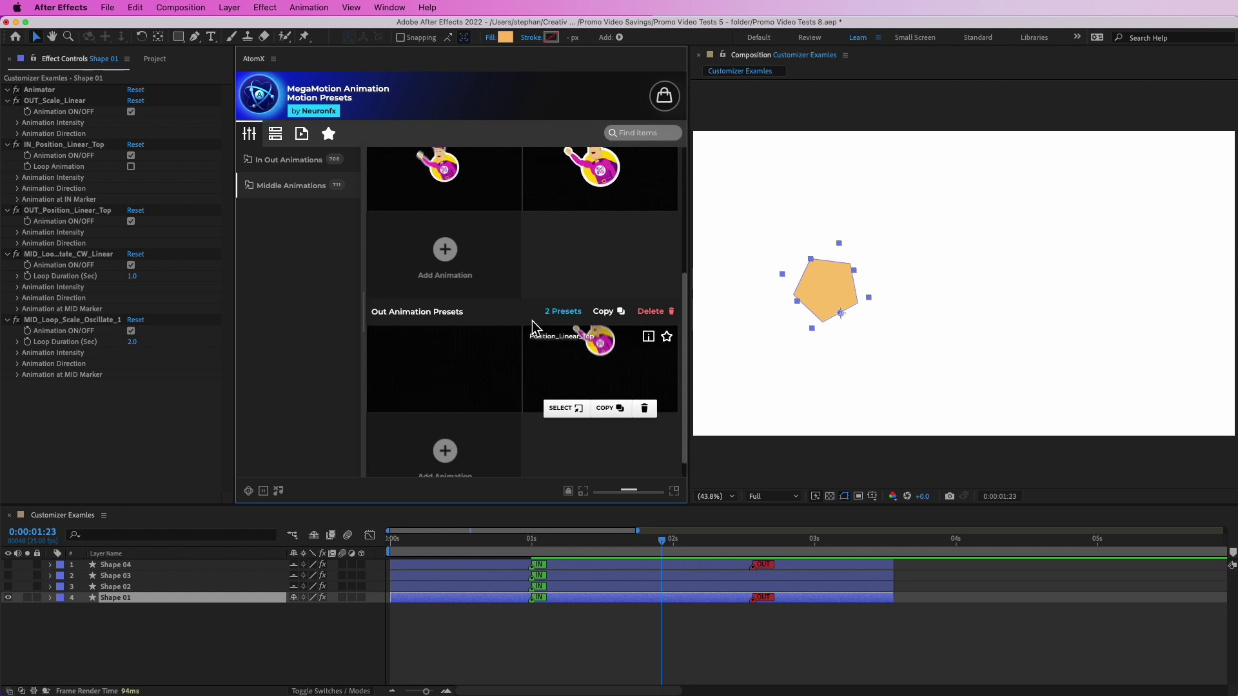
{"action": "left_click_drag", "start_coordinate": [450, 552], "coordinate": [662, 549]}
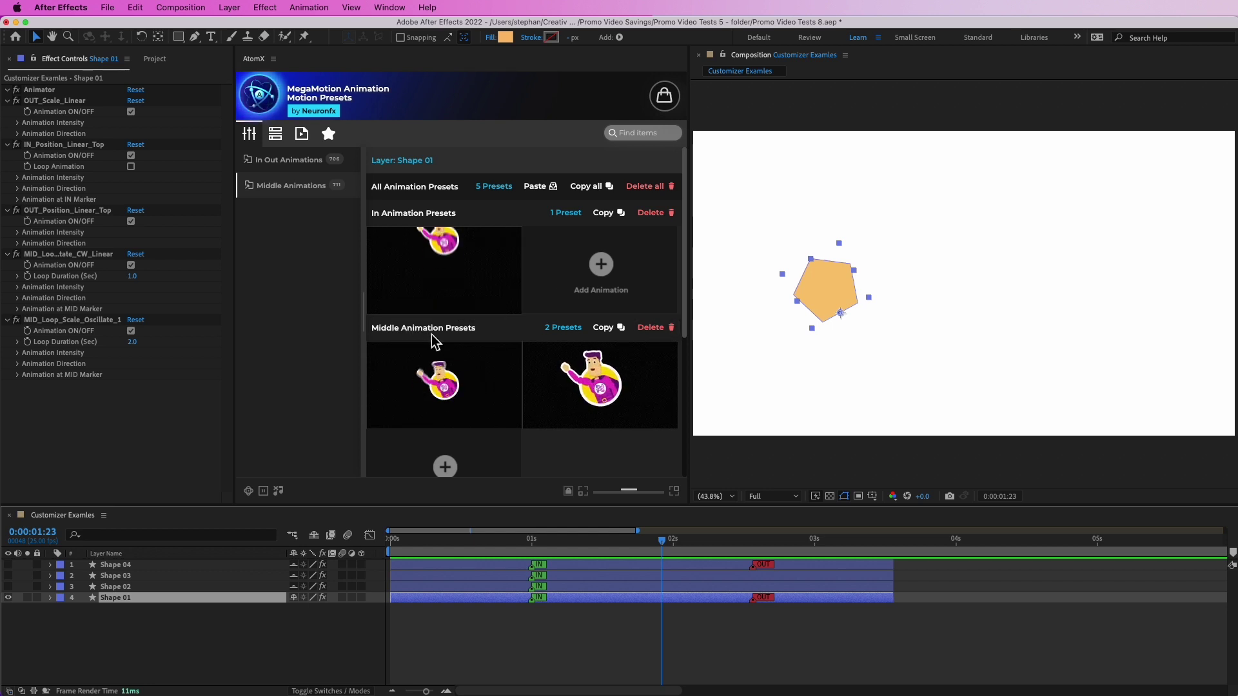
Delete Shape 01's two Middle loop presets, then scrub to preview the remaining In and Out animation.
{"action": "left_click", "coordinate": [660, 330]}
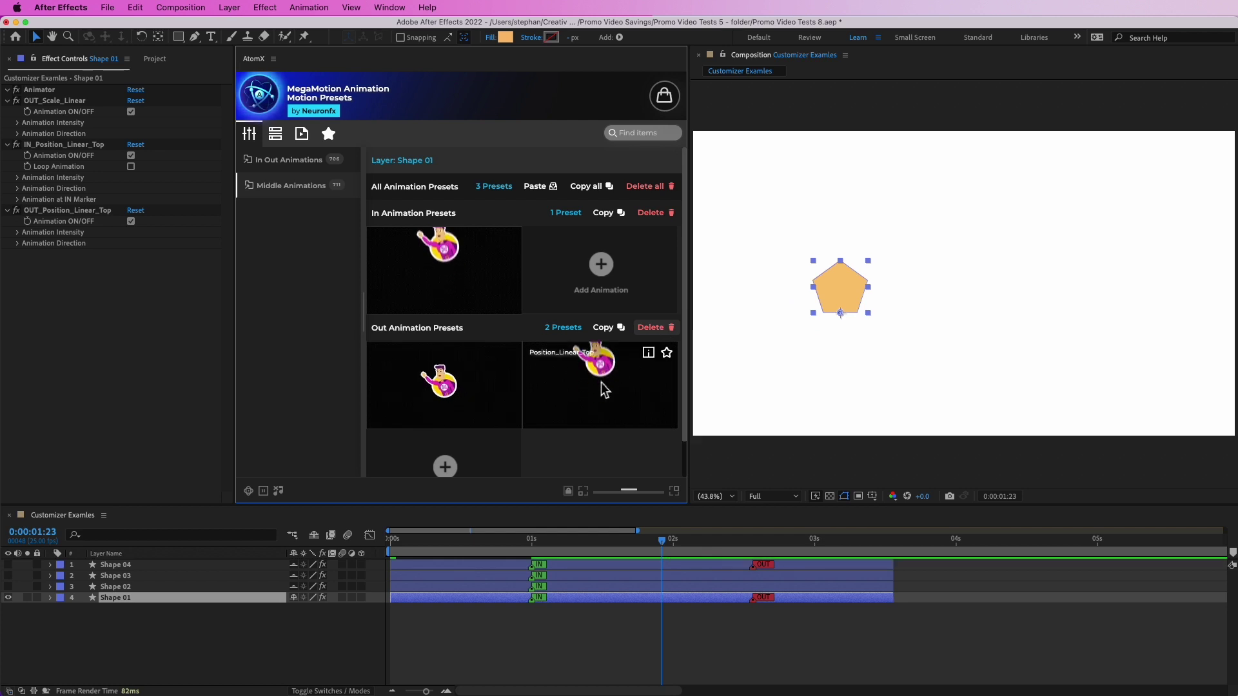
{"action": "scroll", "coordinate": [683, 332], "scroll_direction": "down", "scroll_amount": 2}
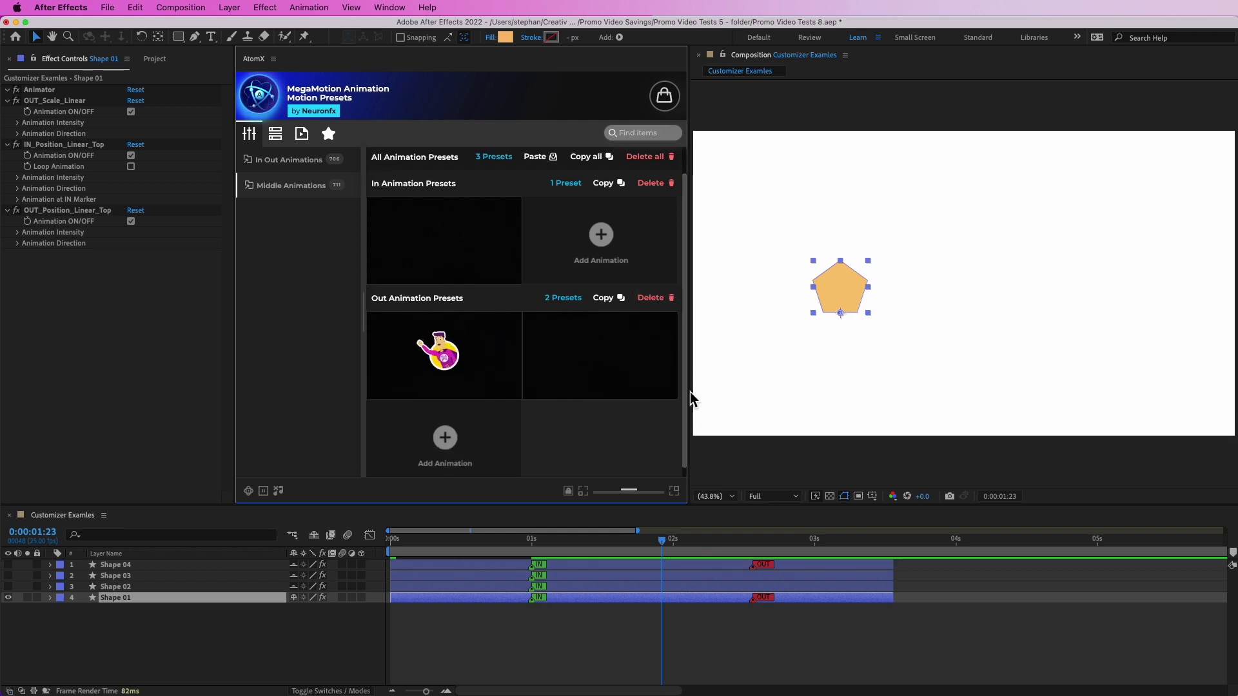
{"action": "left_click_drag", "start_coordinate": [682, 249], "coordinate": [685, 213]}
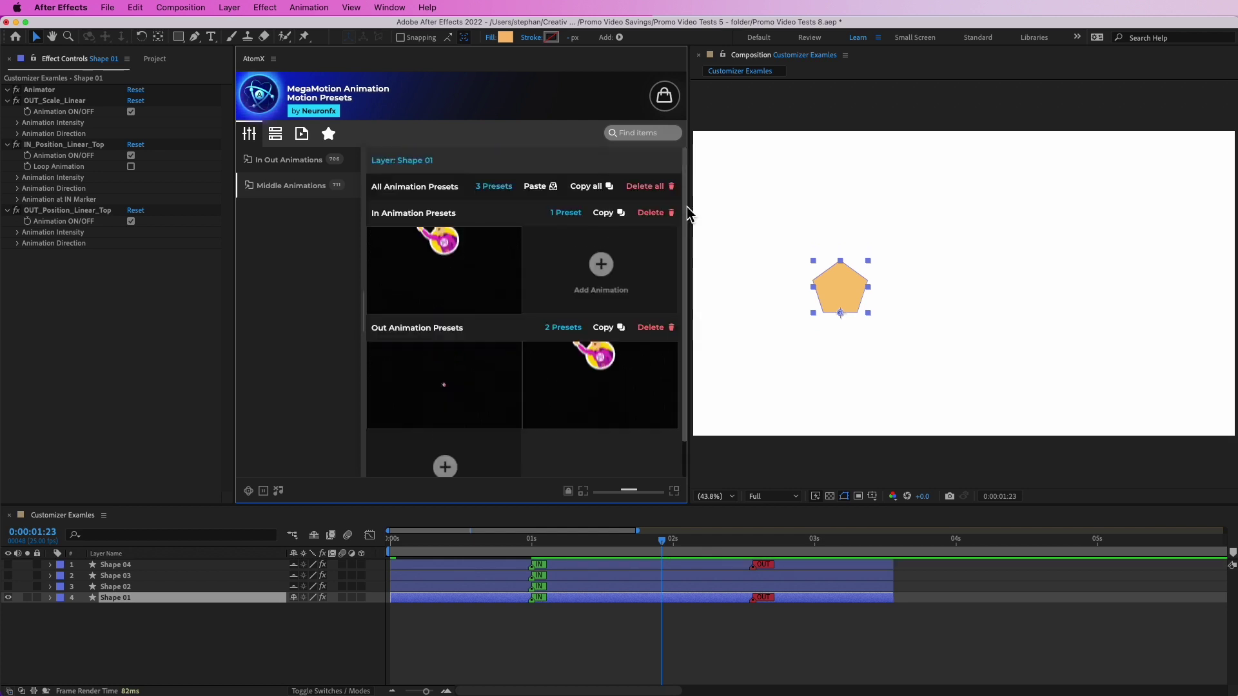
{"action": "left_click_drag", "start_coordinate": [485, 543], "coordinate": [659, 566]}
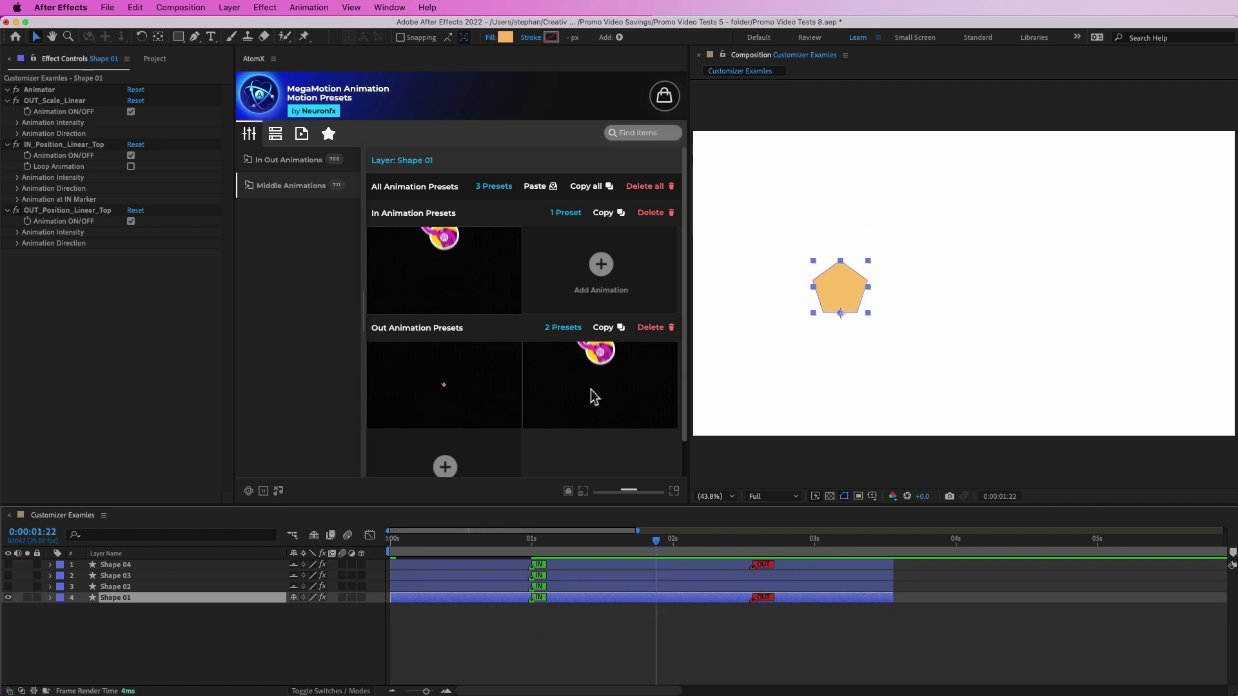
Delete all AtomX presets on Shape 01, leaving 0, and confirm the pentagon no longer animates.
{"action": "left_click", "coordinate": [656, 187]}
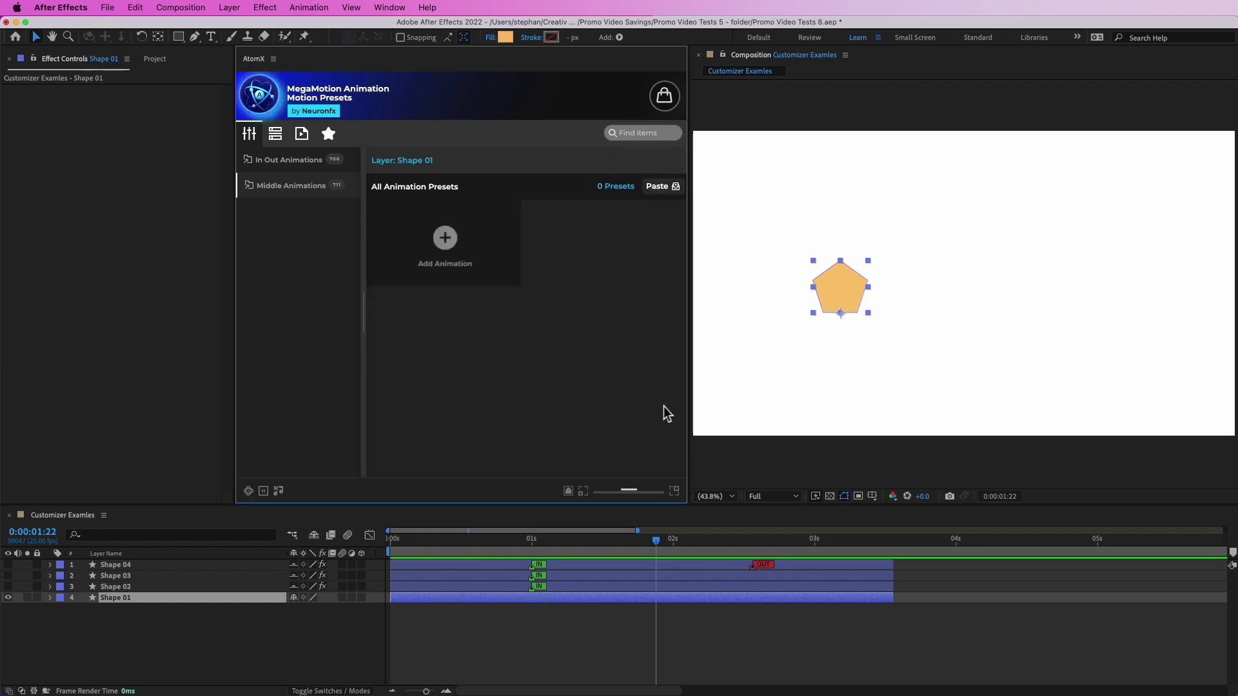
{"action": "left_click", "coordinate": [503, 543]}
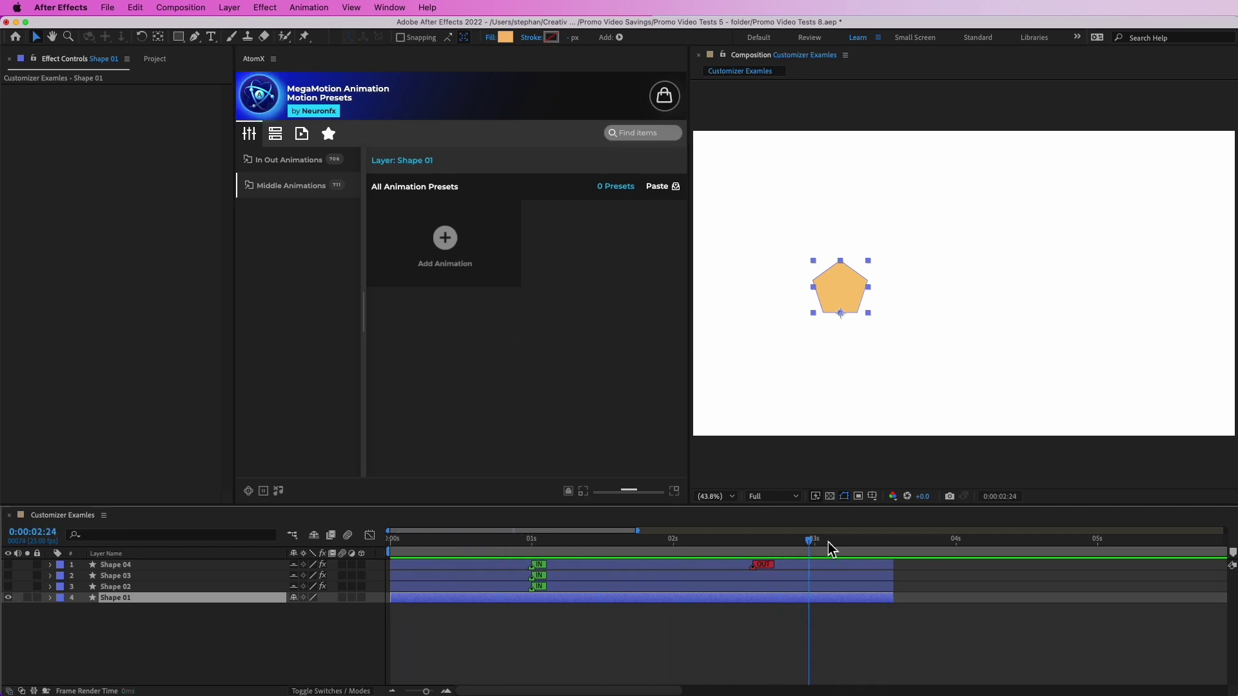